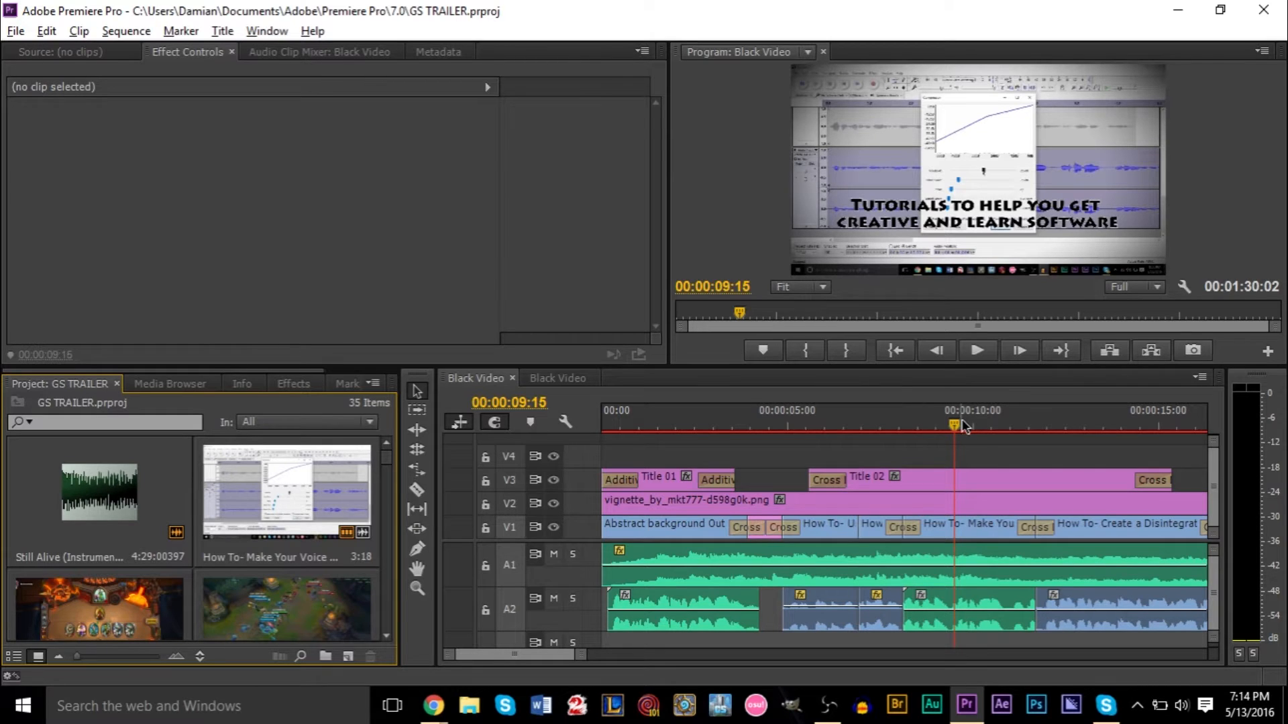
Preview the current frame with its vignette full screen and hide the vignette track V2.
click(760, 191)
key(ctrl+grave)
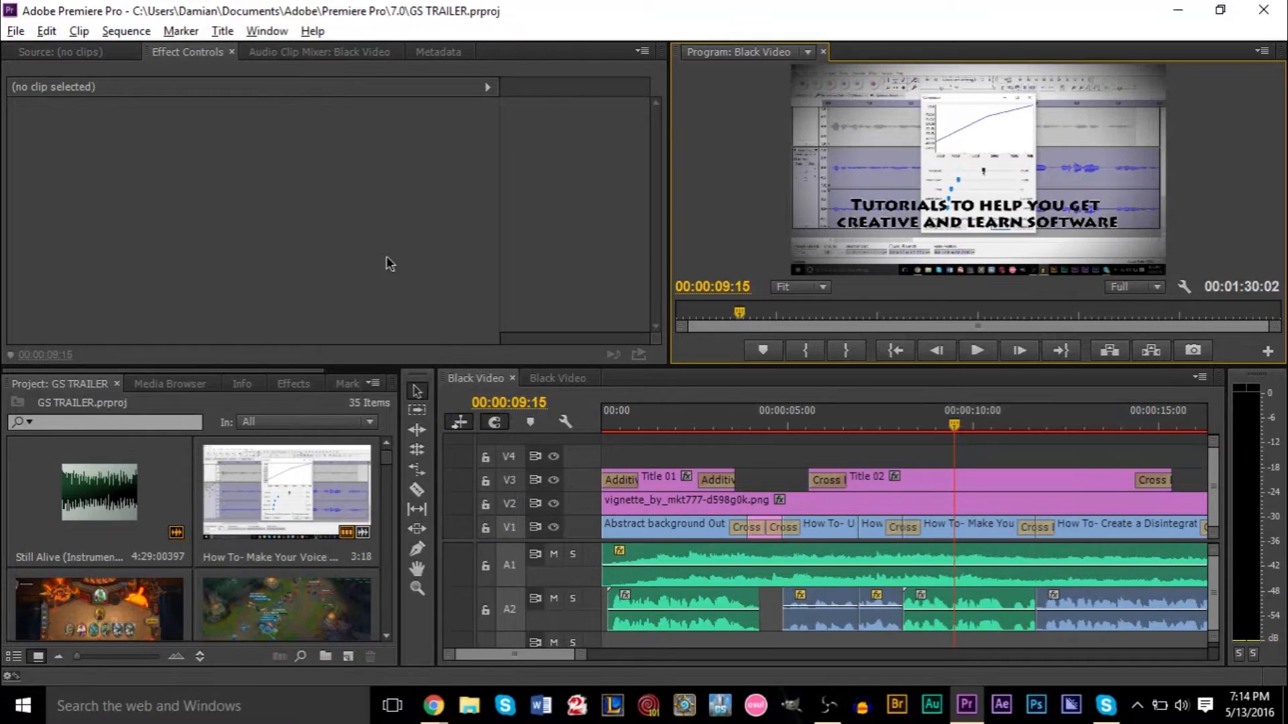
key(ctrl+grave)
click(554, 503)
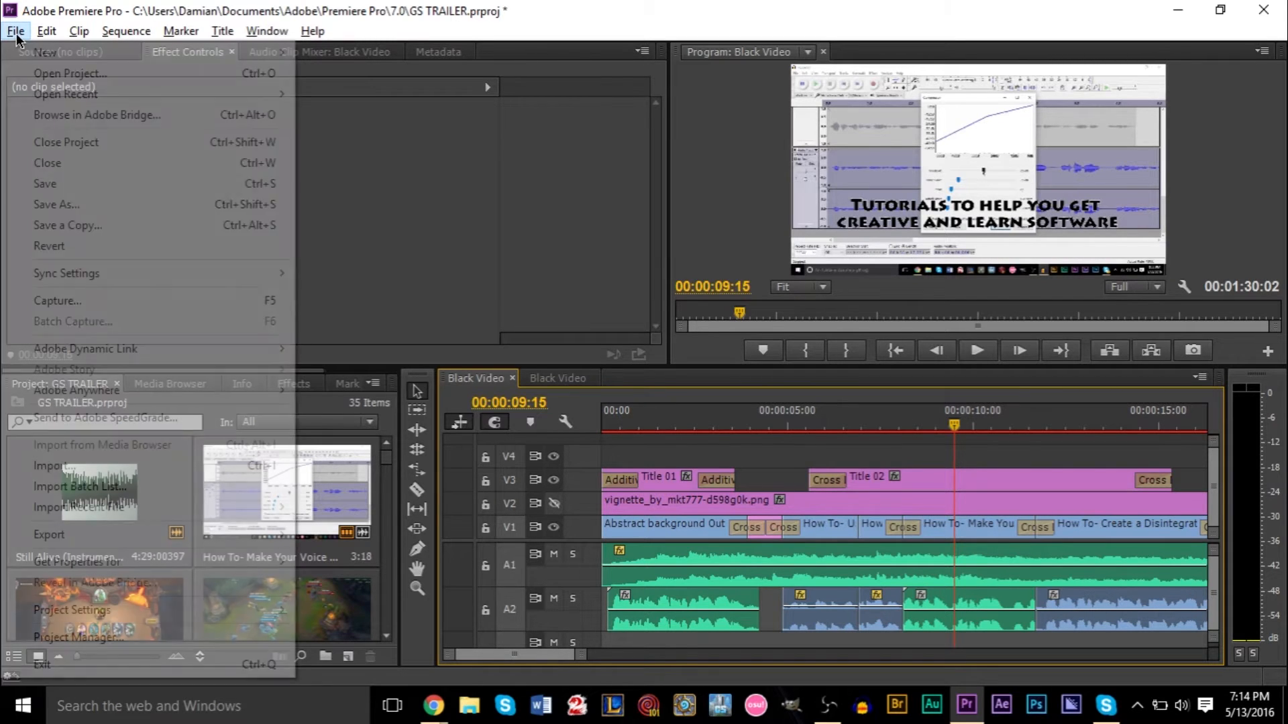
Create a new Transparent Video item at 1920 by 1080, 30.00fps, with square pixels.
key(alt+f)
mouse_move(30, 55)
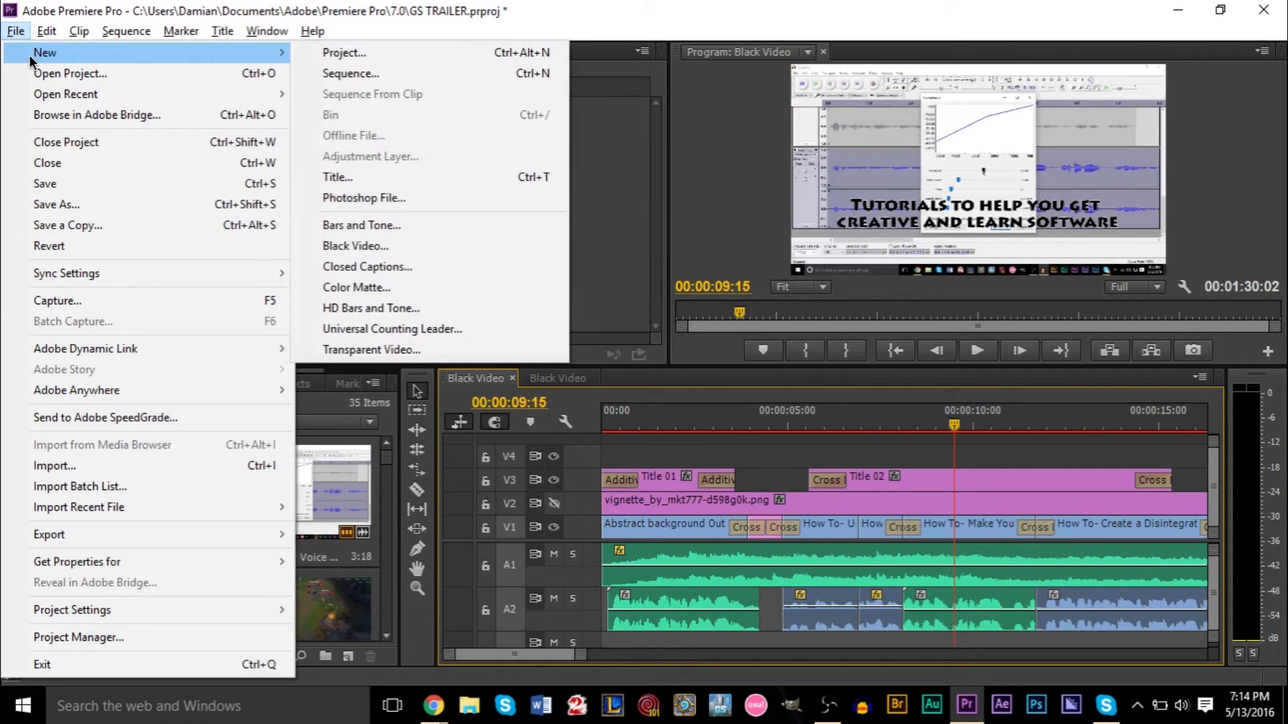
click(385, 342)
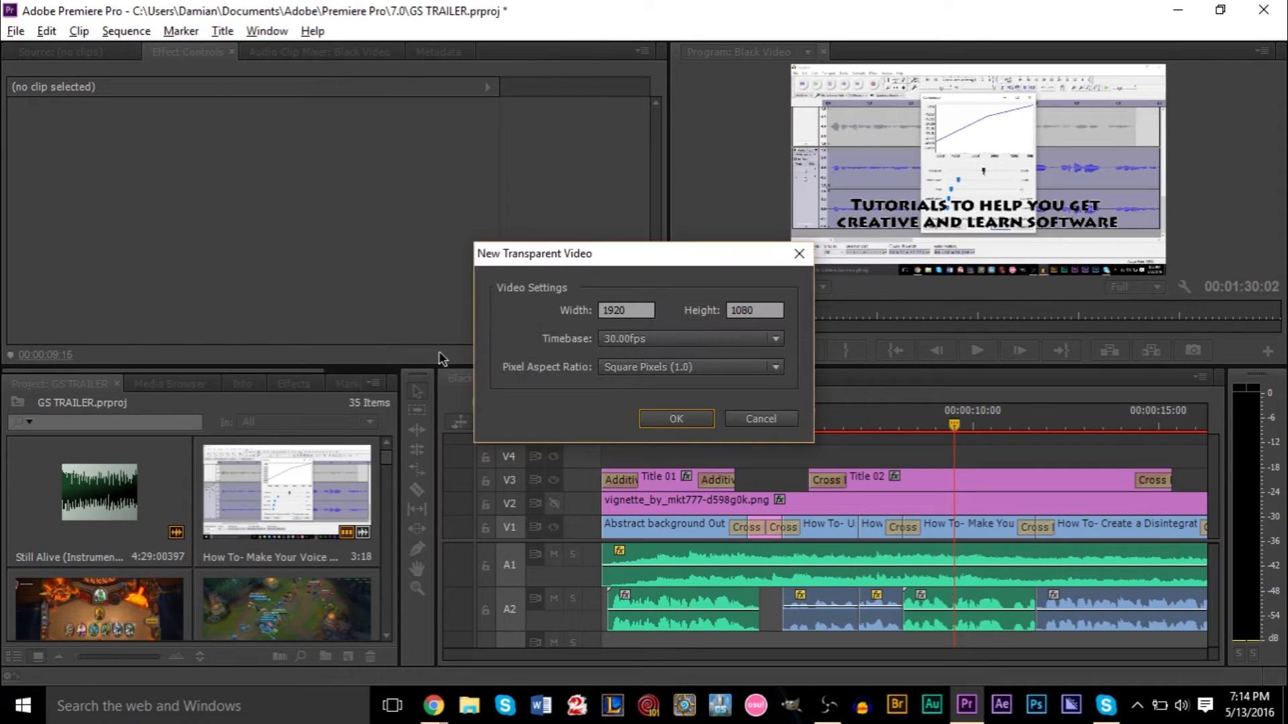
double_click(641, 311)
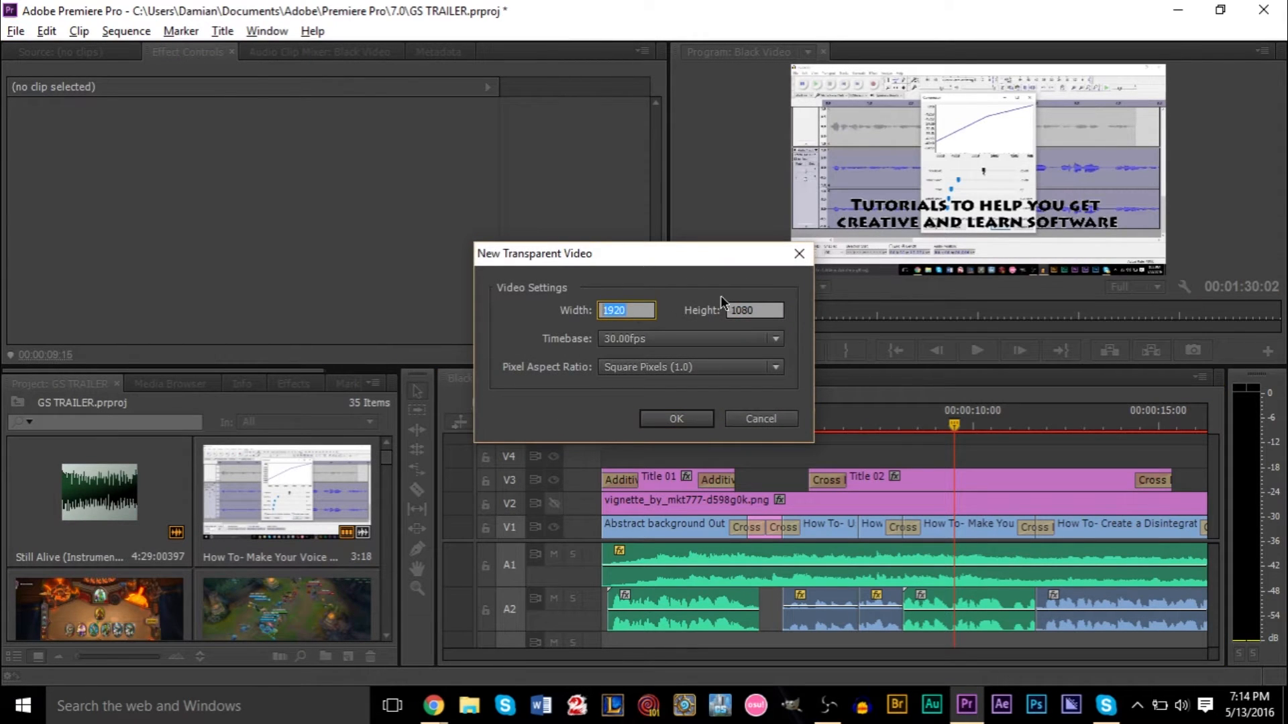
key(Tab)
drag(635, 256, 778, 236)
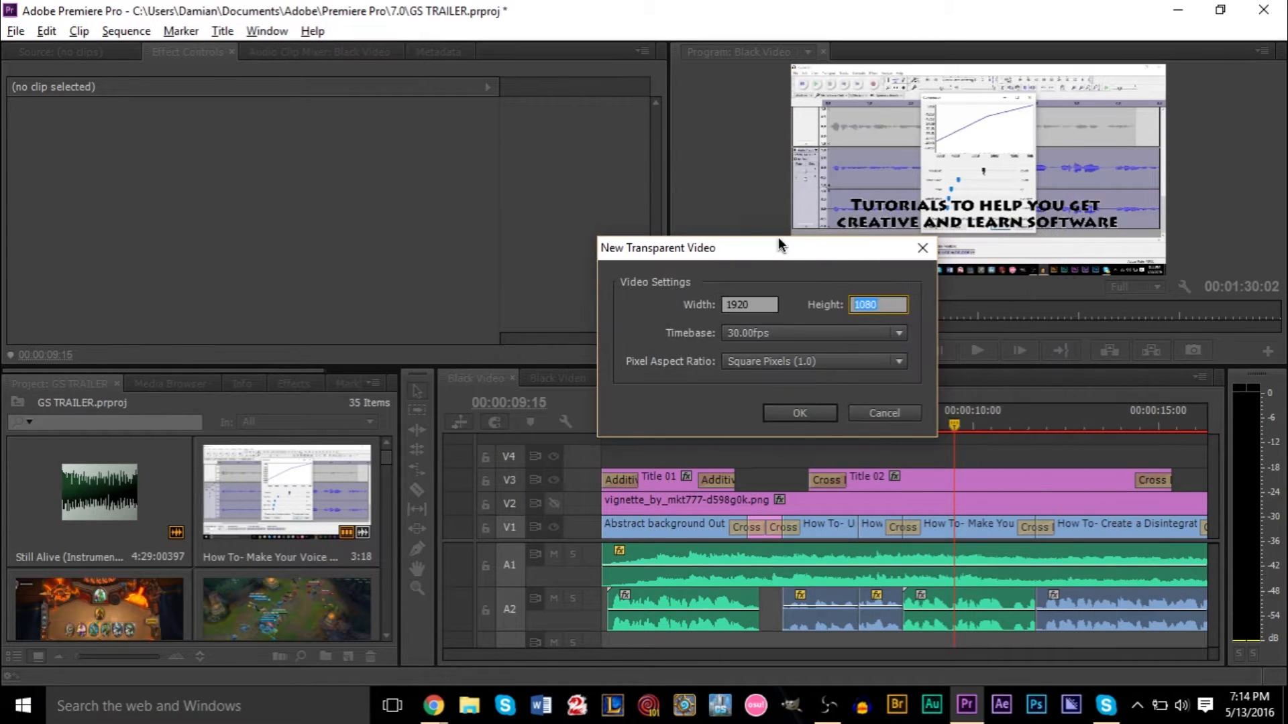
click(798, 417)
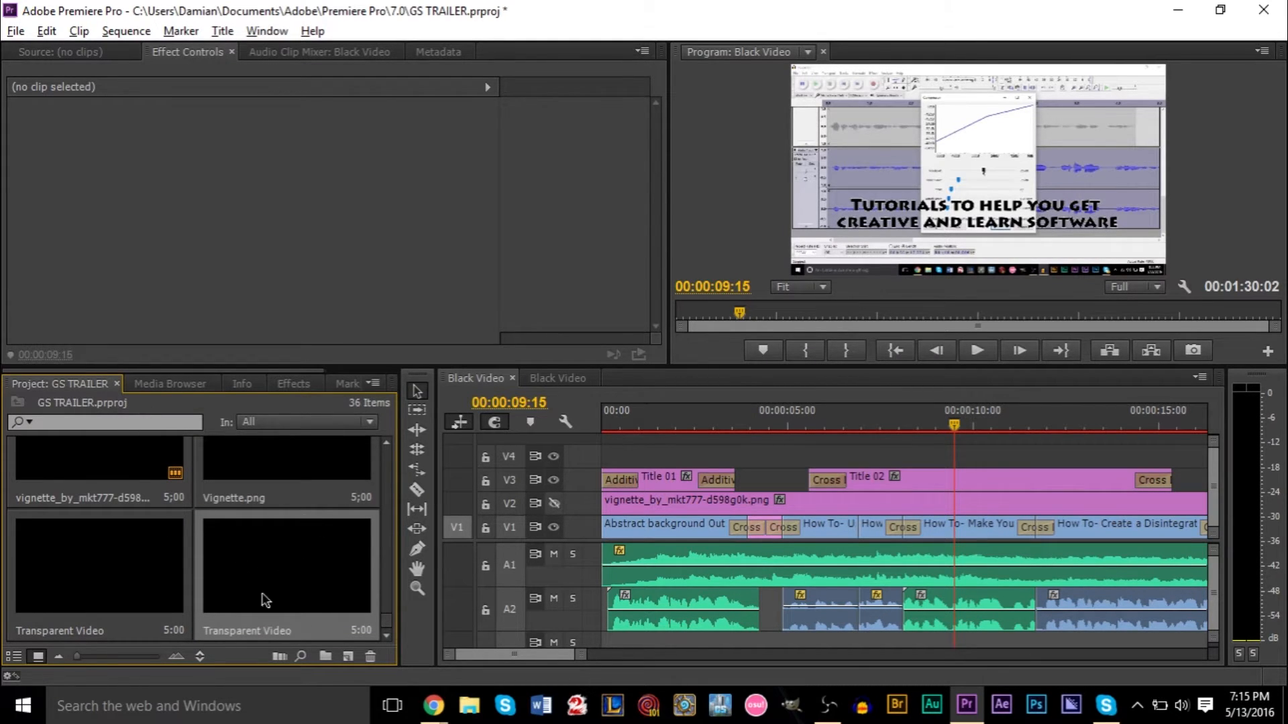
Place the new Transparent Video at the start of track V4 and extend it to the end of the vignette clip on V2.
scroll(214, 505, up, 3)
scroll(248, 566, down, 3)
drag(248, 565, 595, 456)
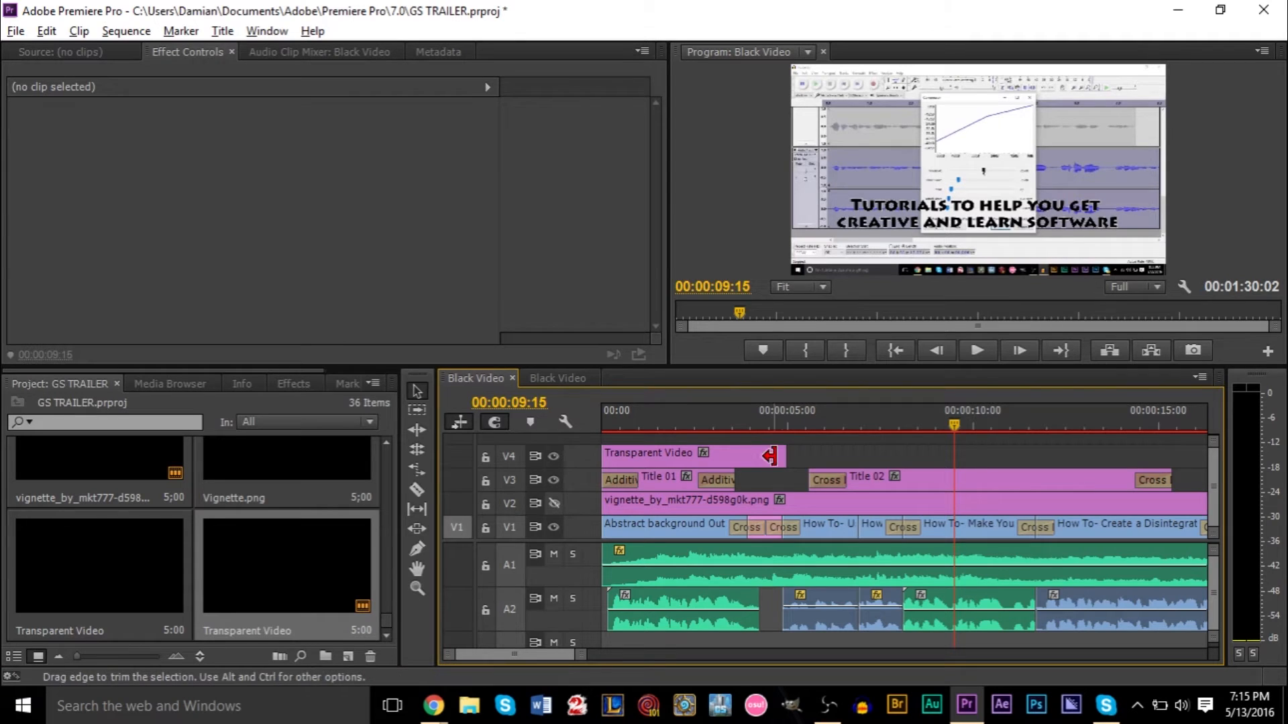
drag(769, 456, 1118, 466)
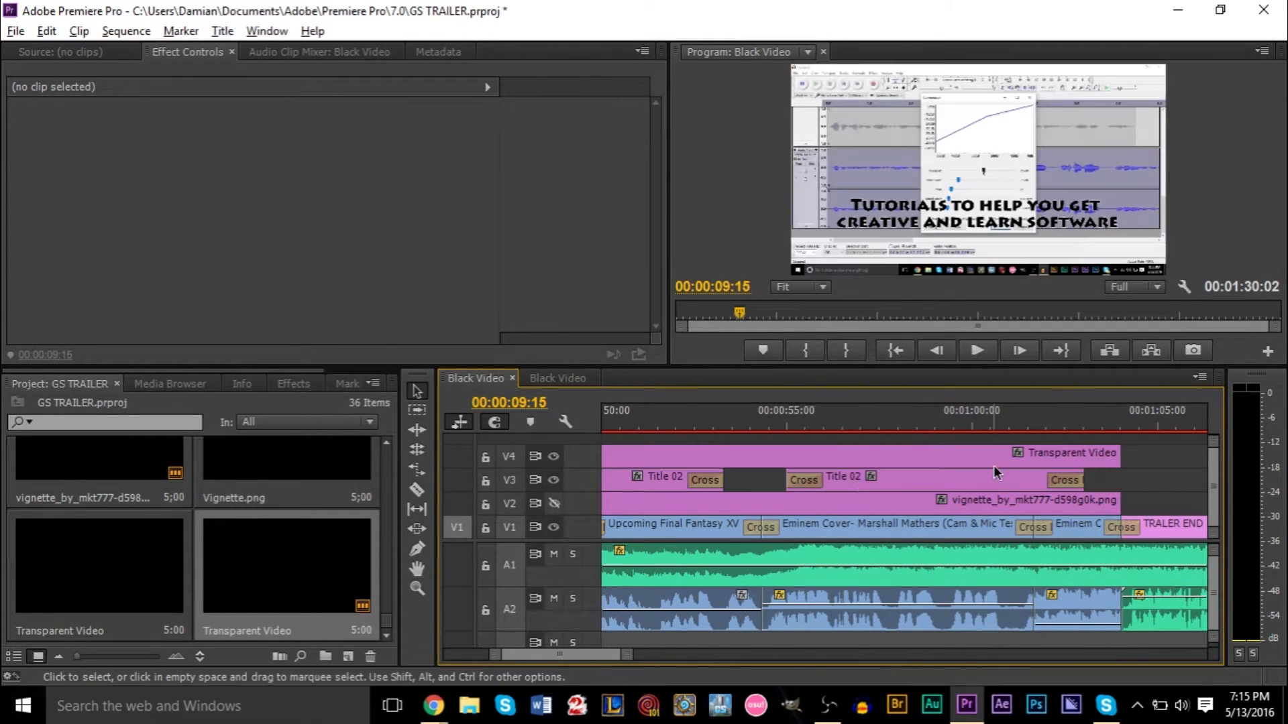
Check the frames around the end screen and the opening title, finishing with the playhead at 00:00:08:14.
click(1167, 425)
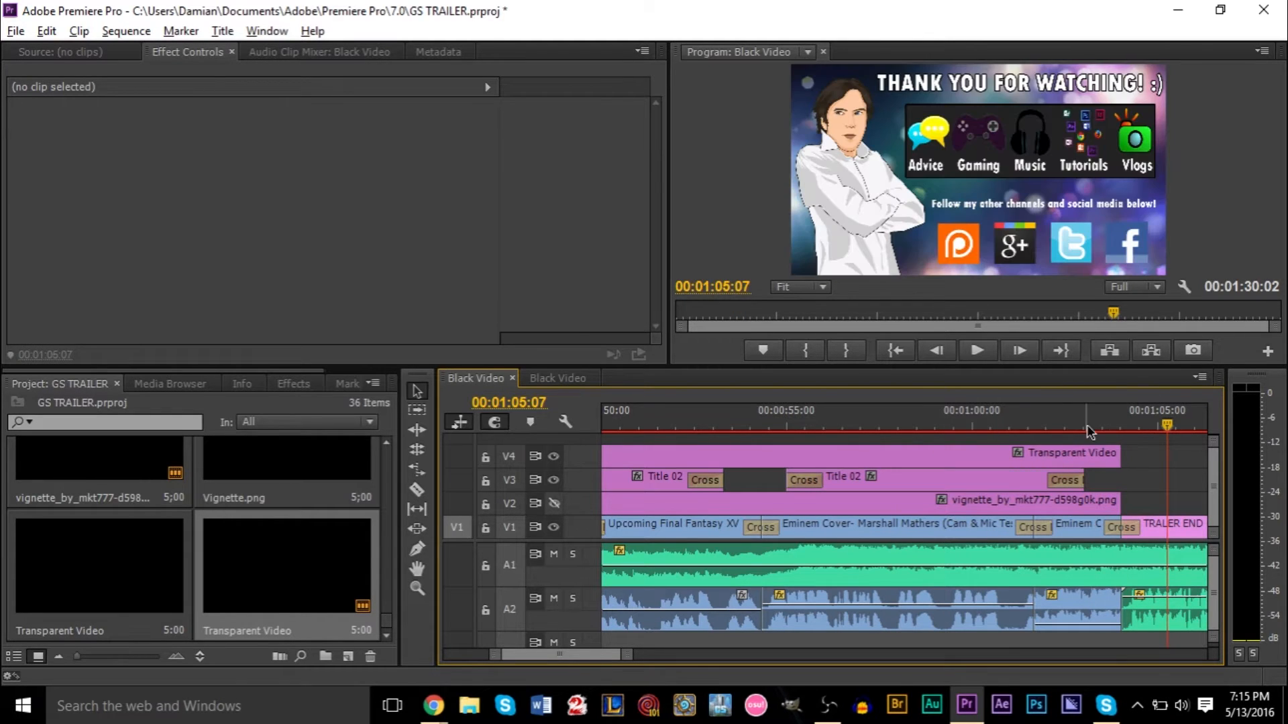
click(1089, 425)
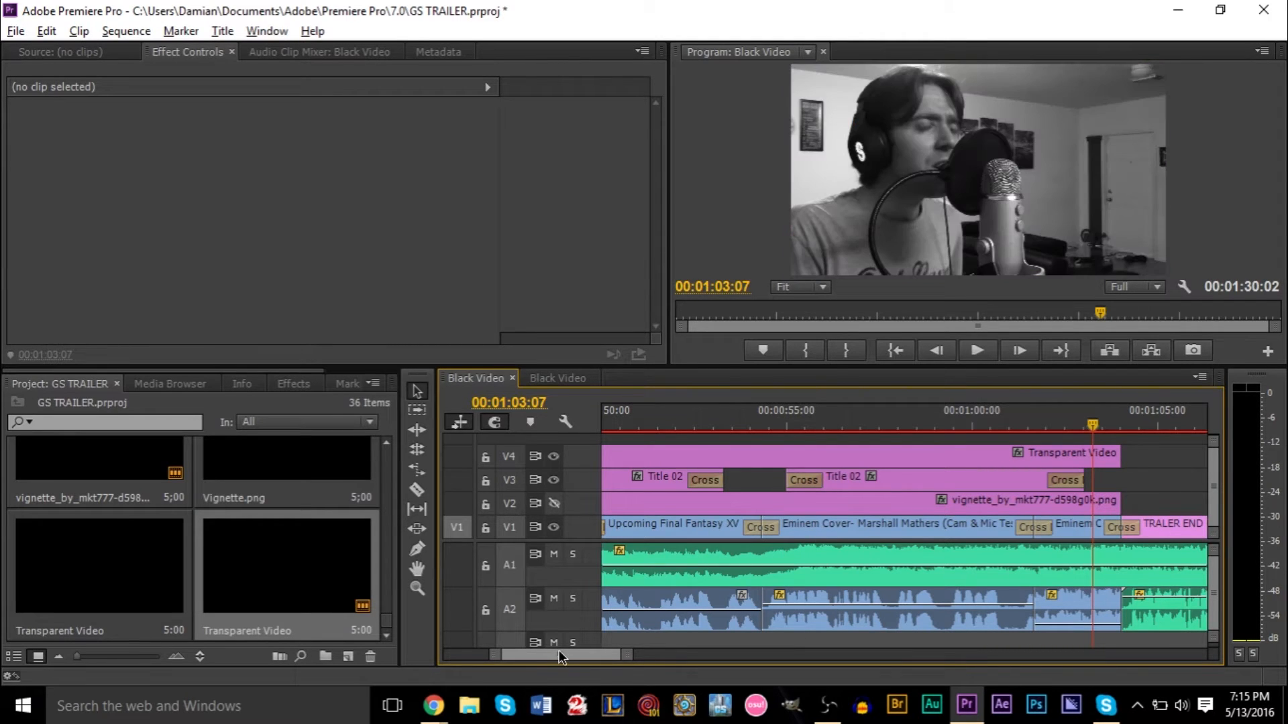
drag(558, 650, 477, 654)
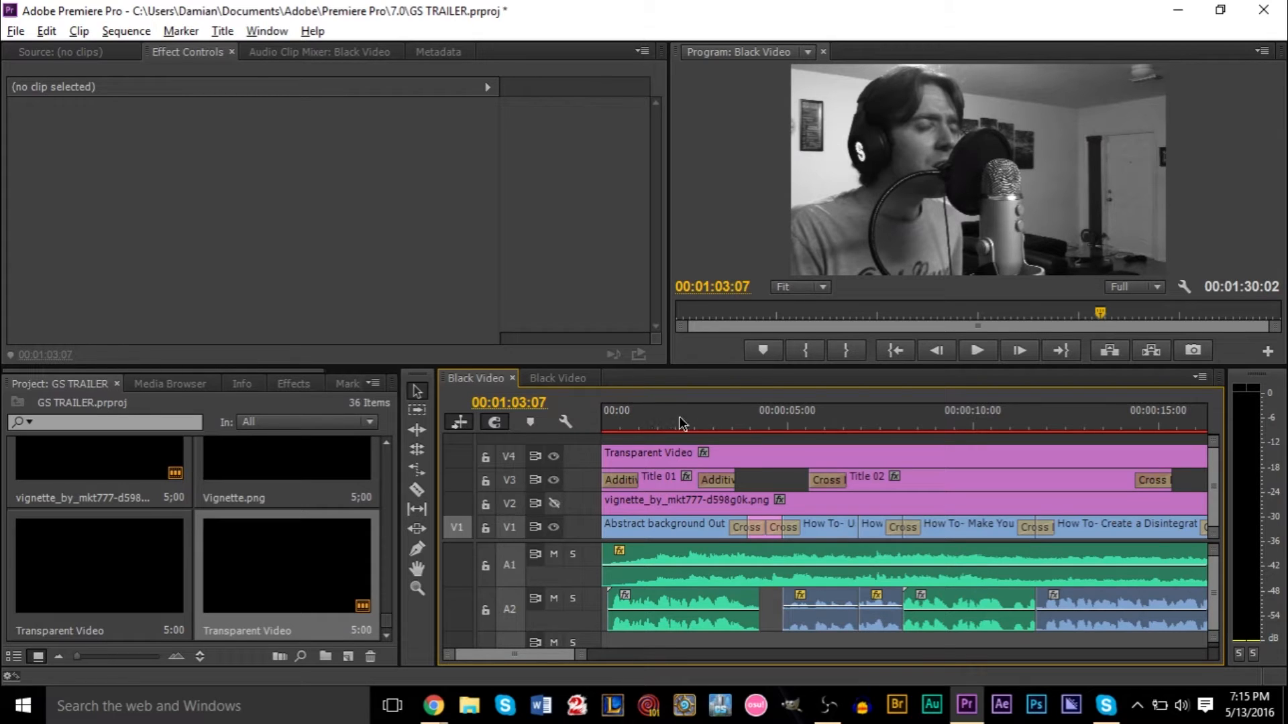
click(771, 420)
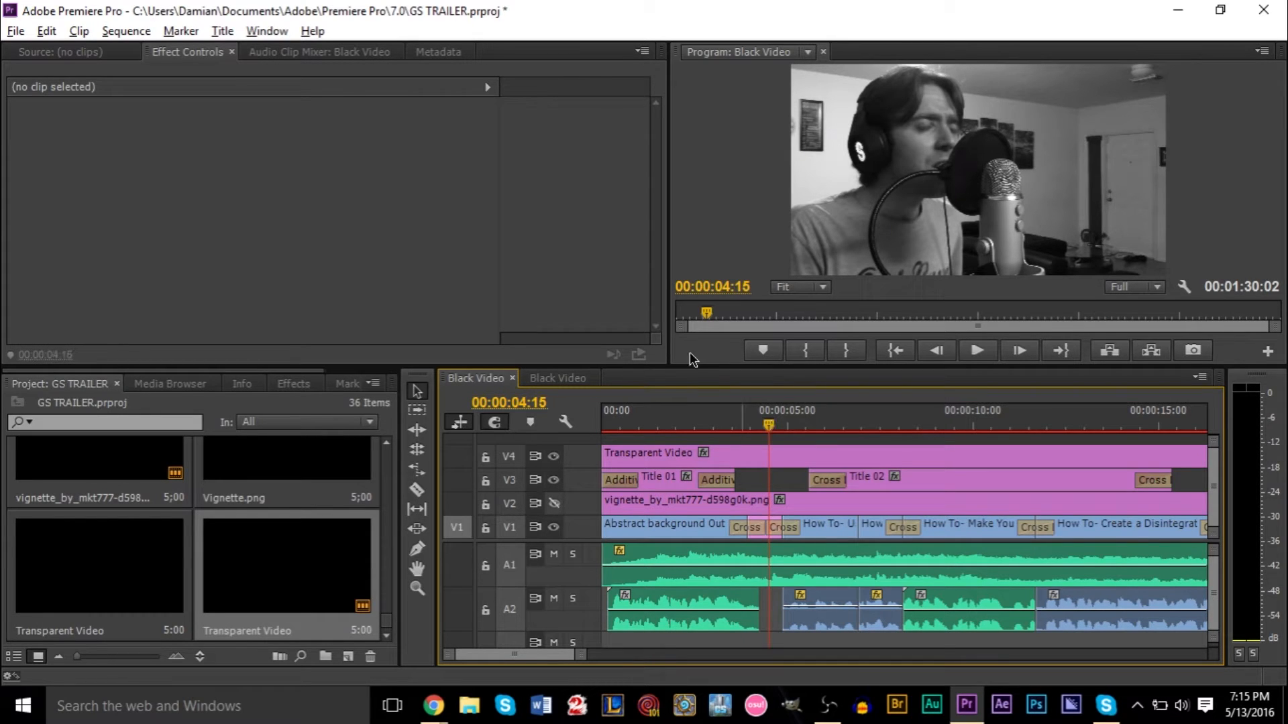
click(702, 425)
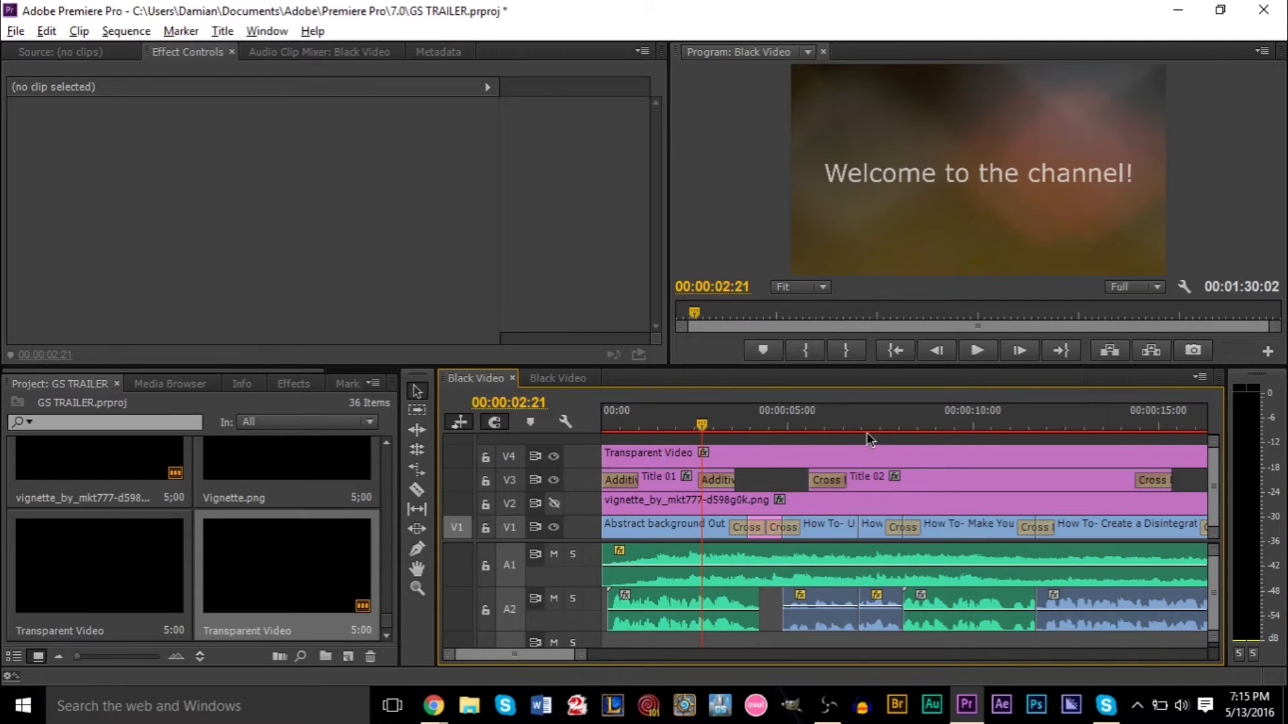
click(916, 424)
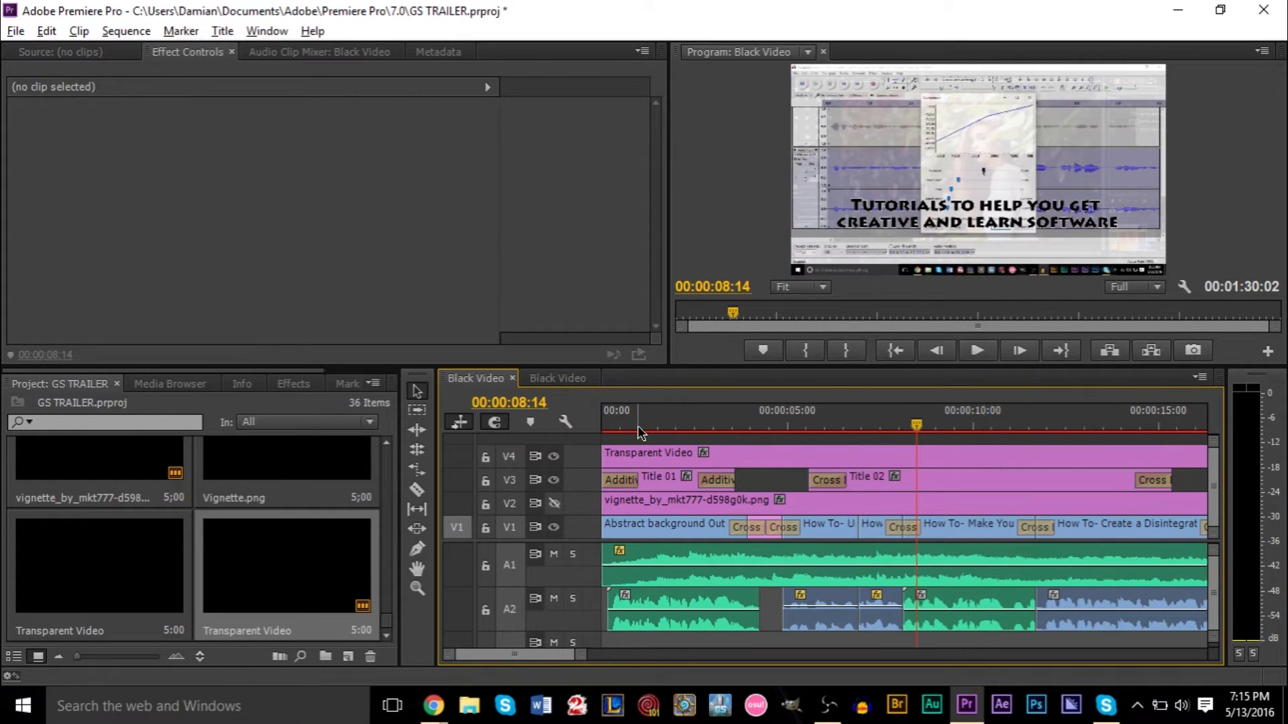
Select the Transparent Video clip on V4 and show its Effect Controls.
click(771, 456)
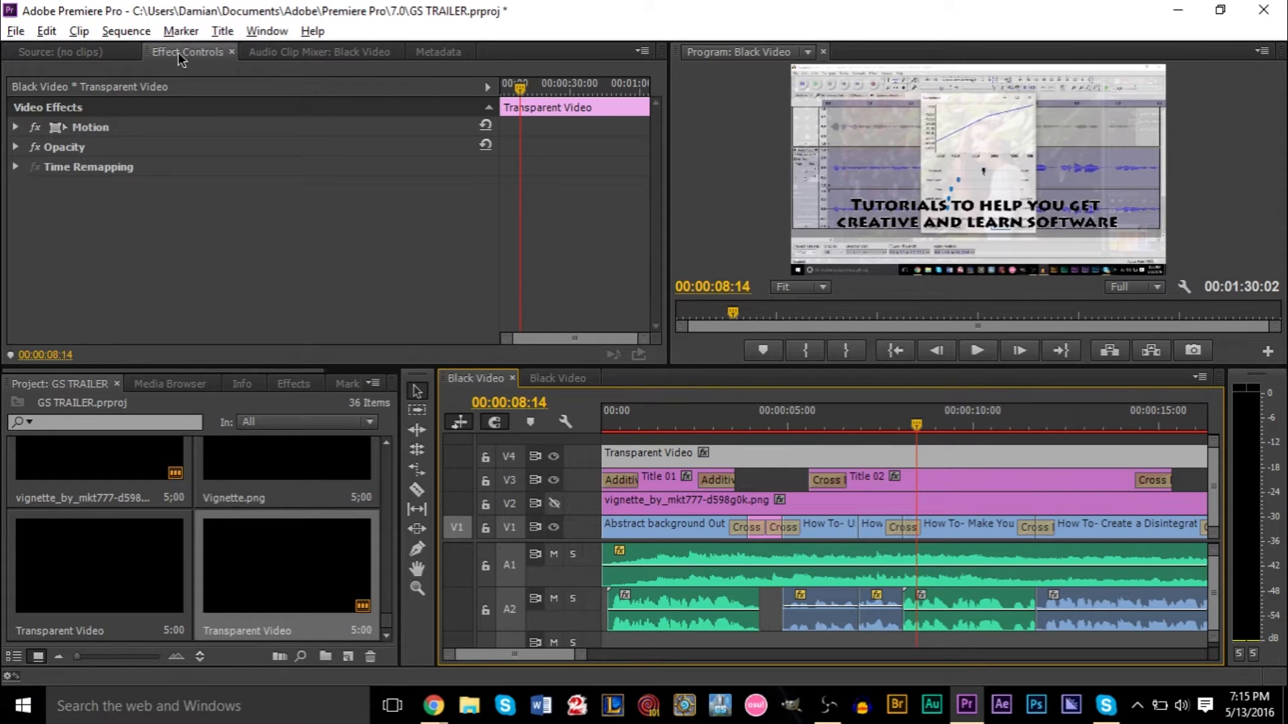
click(120, 55)
click(178, 53)
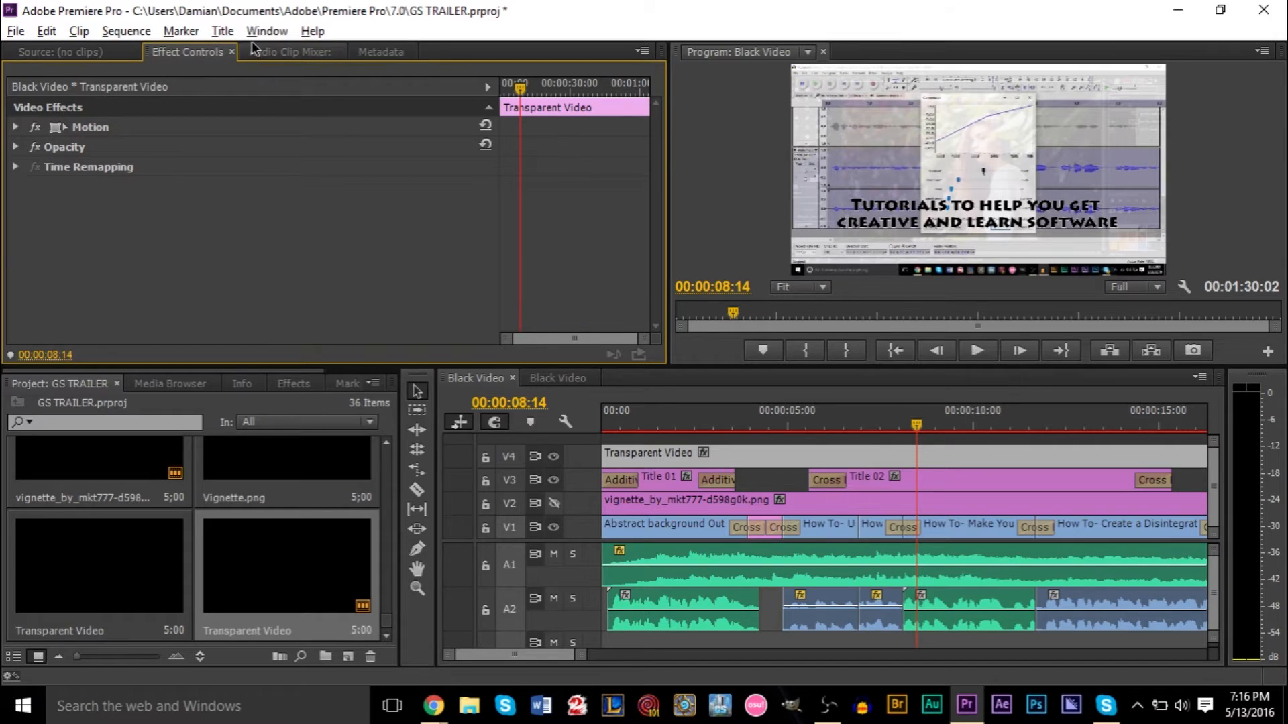
click(269, 32)
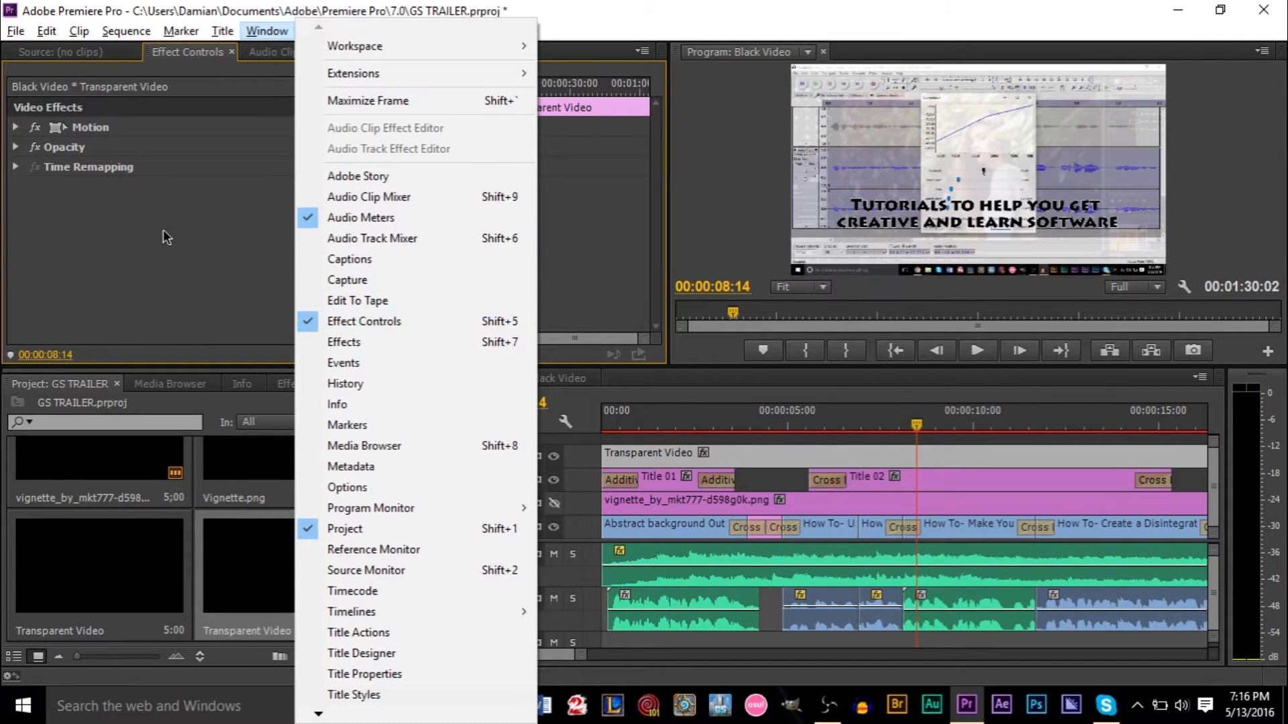
click(201, 231)
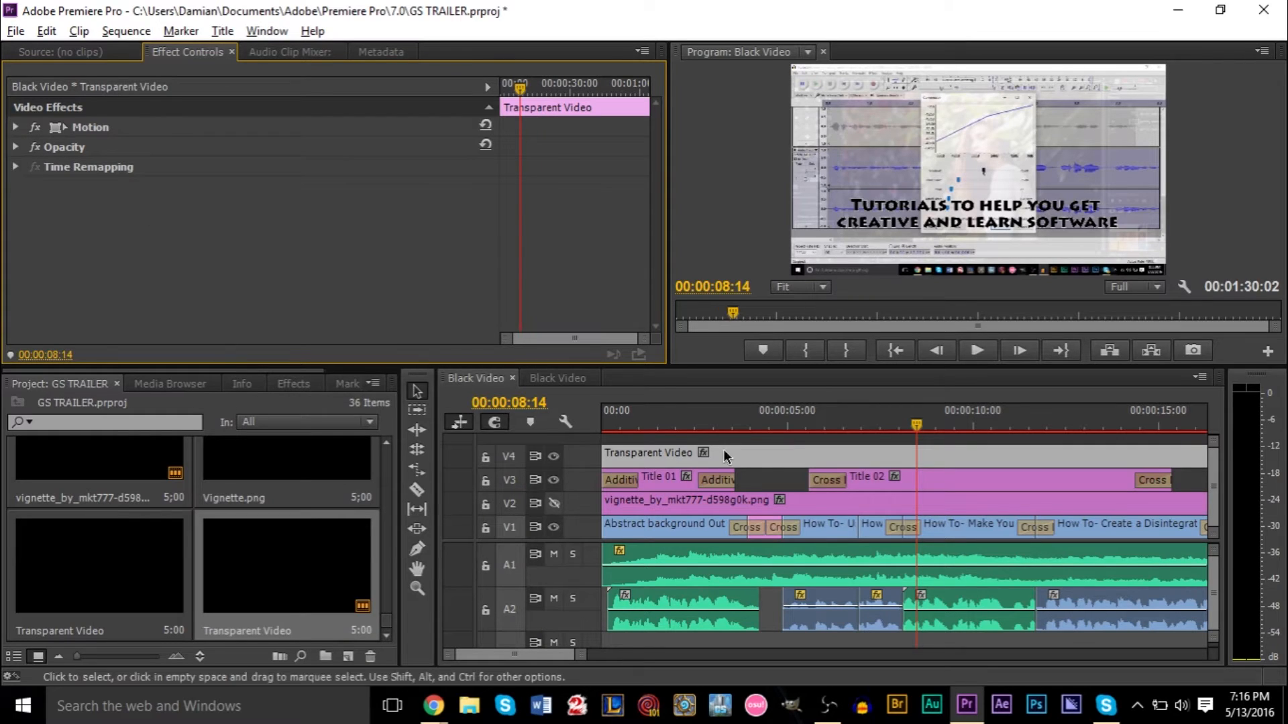
Search the effects for "cir" and apply the Circle effect to the Transparent Video clip on V4.
click(295, 388)
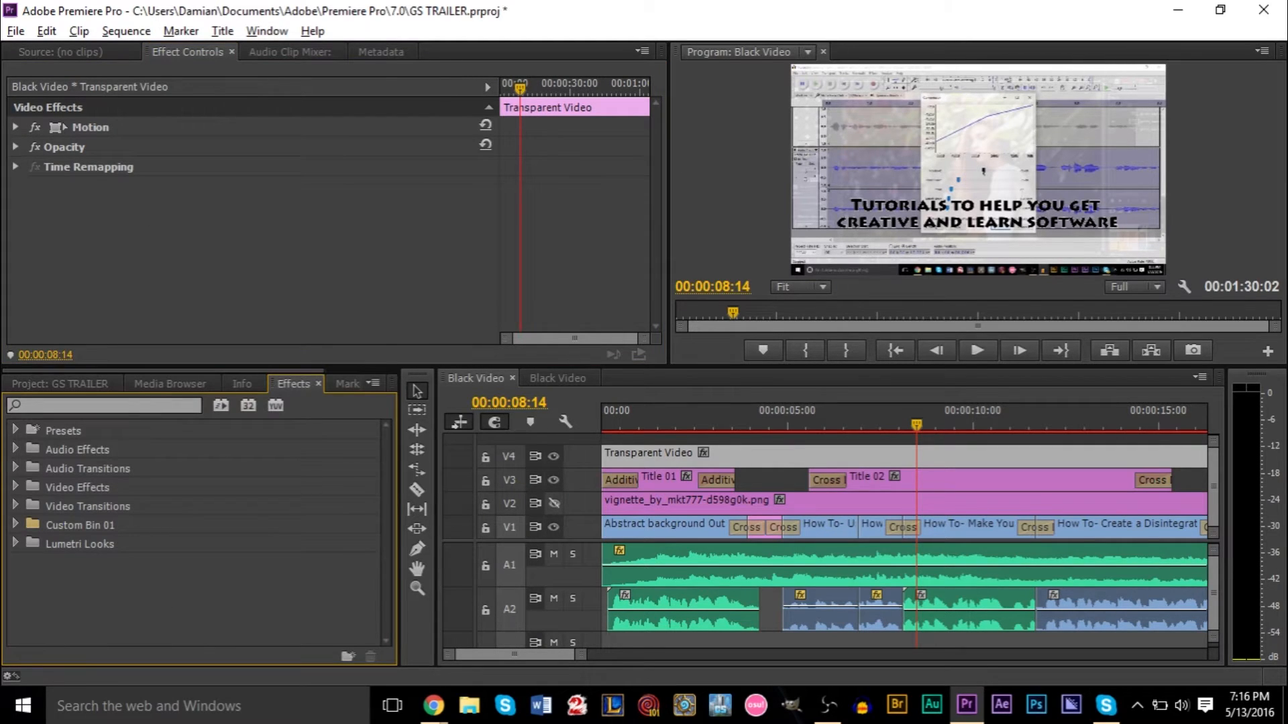
click(125, 405)
text(crc)
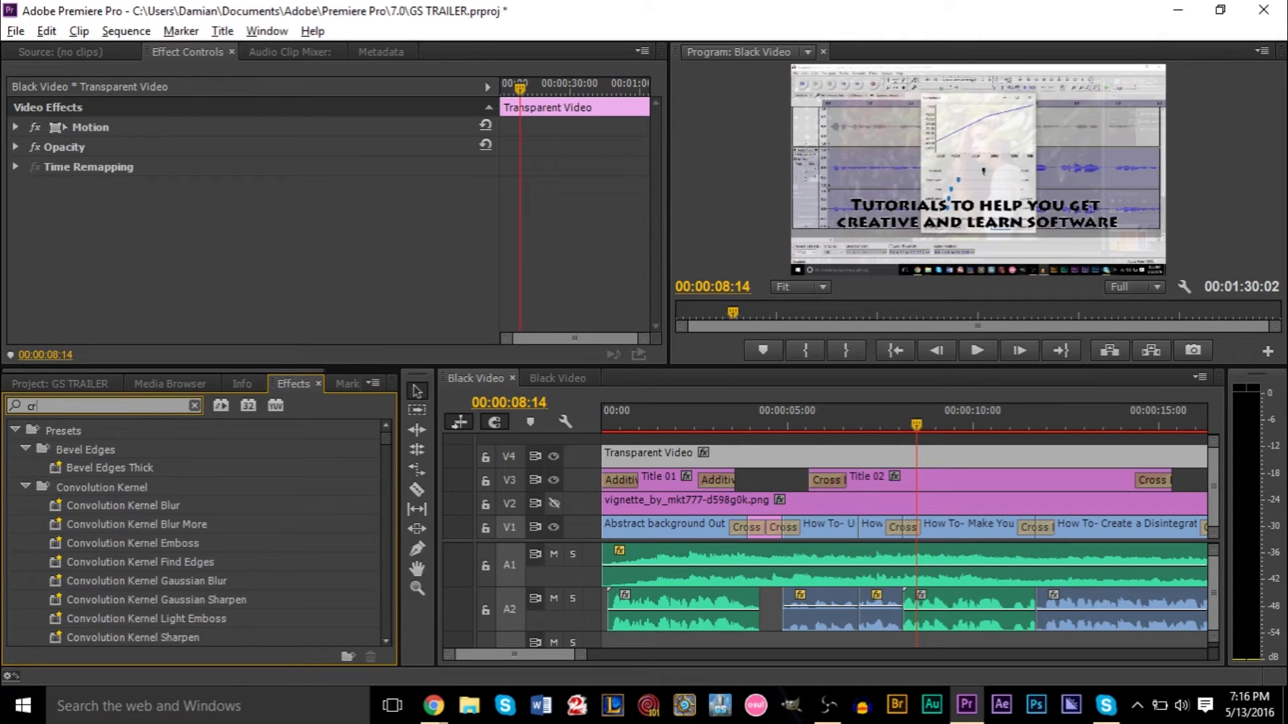
key(BackSpace)
key(BackSpace)
text(ir)
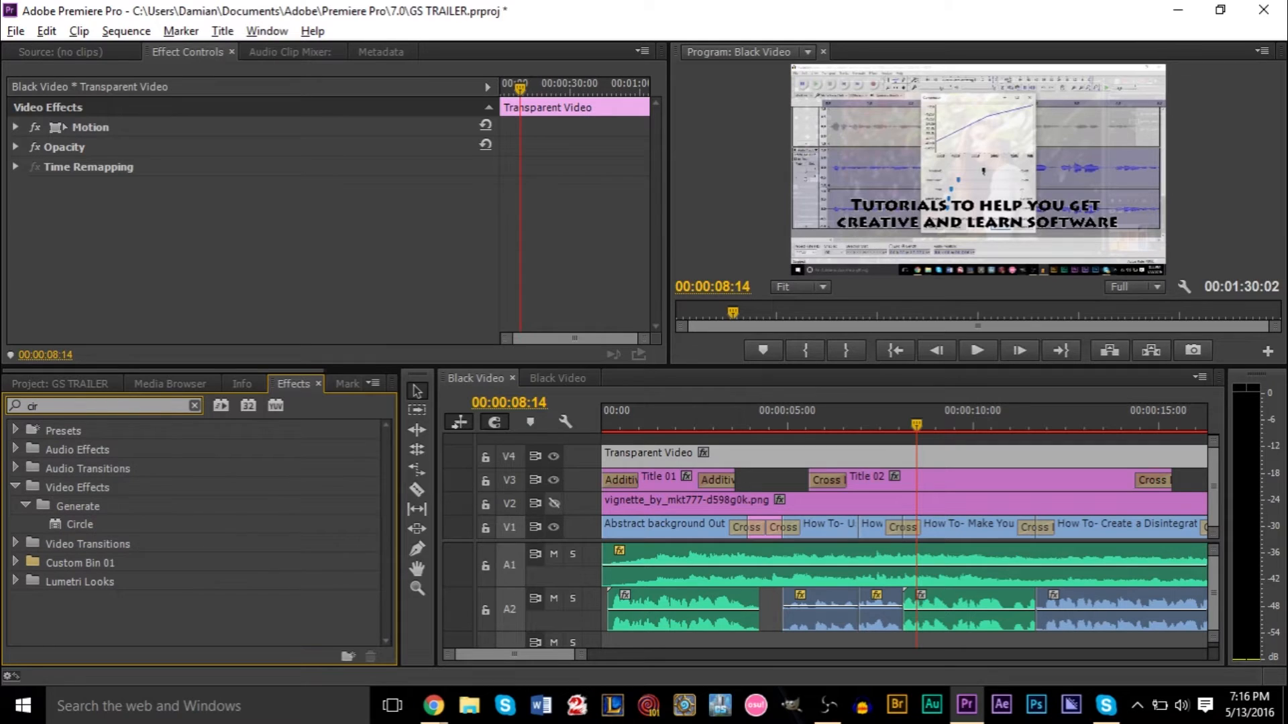
drag(67, 523, 652, 454)
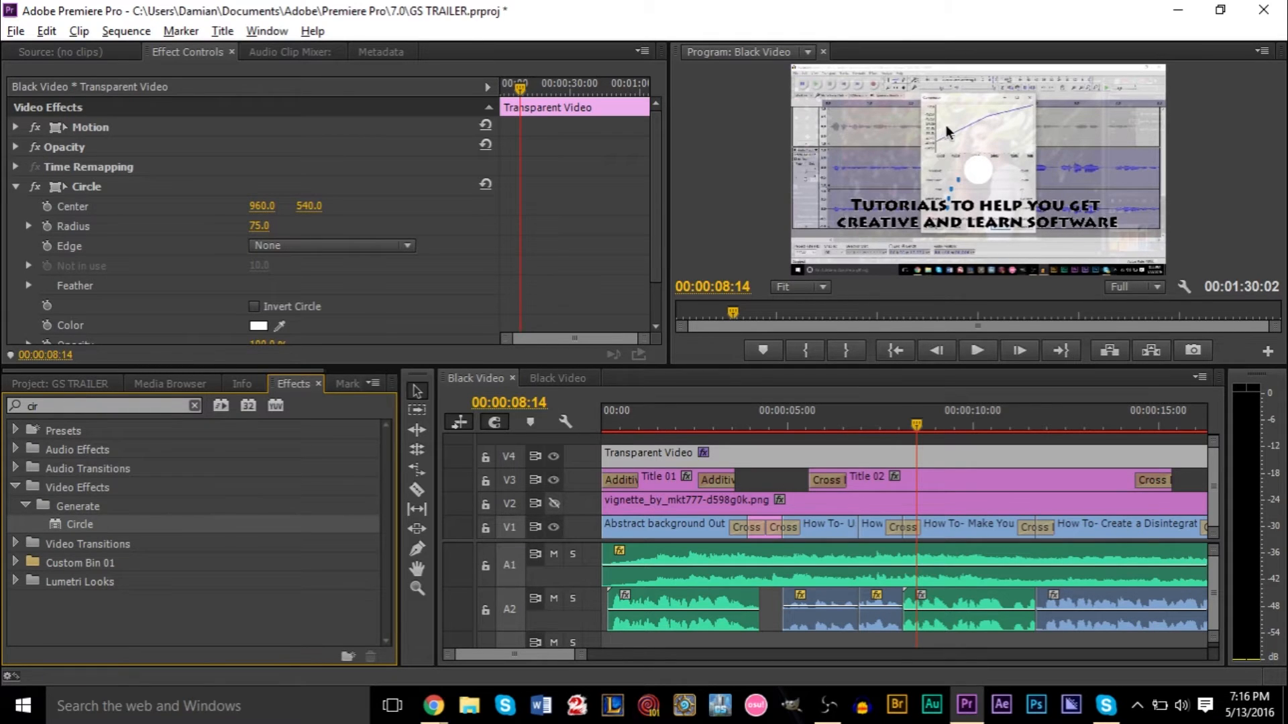
Set the Circle effect's radius to 509.
scroll(182, 253, down, 2)
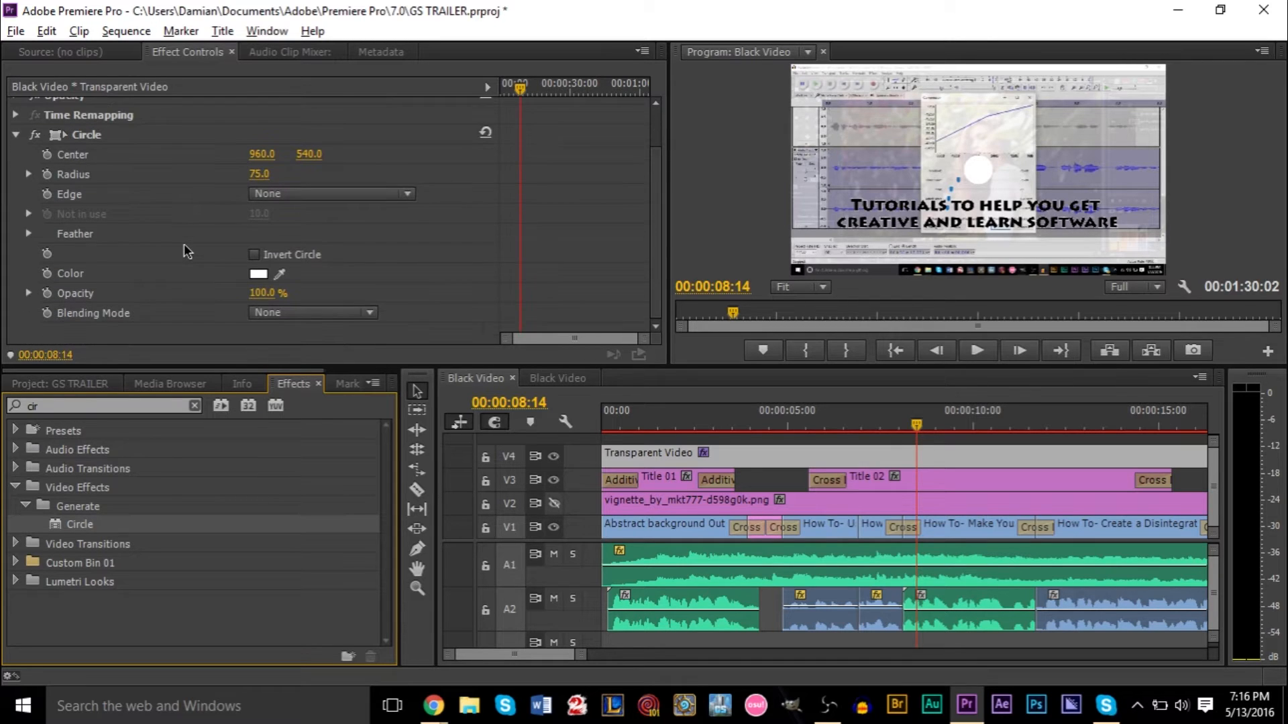
scroll(201, 234, up, 1)
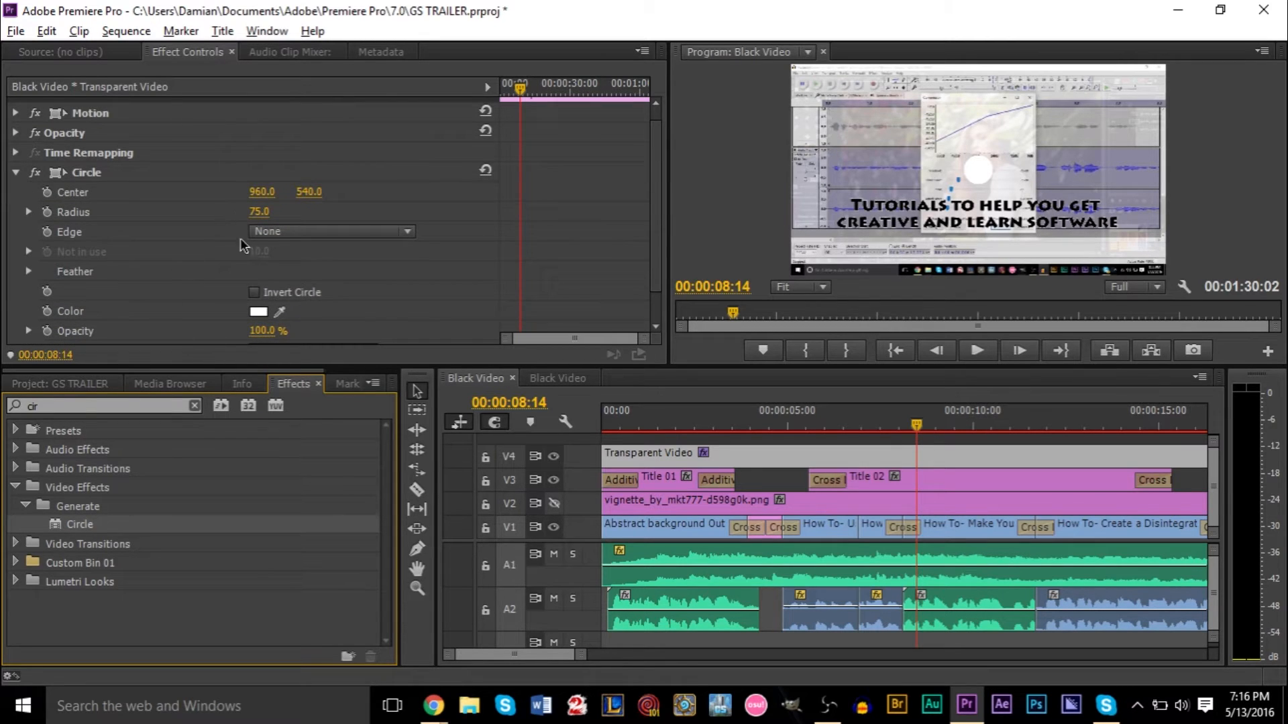
click(260, 212)
drag(260, 213, 548, 213)
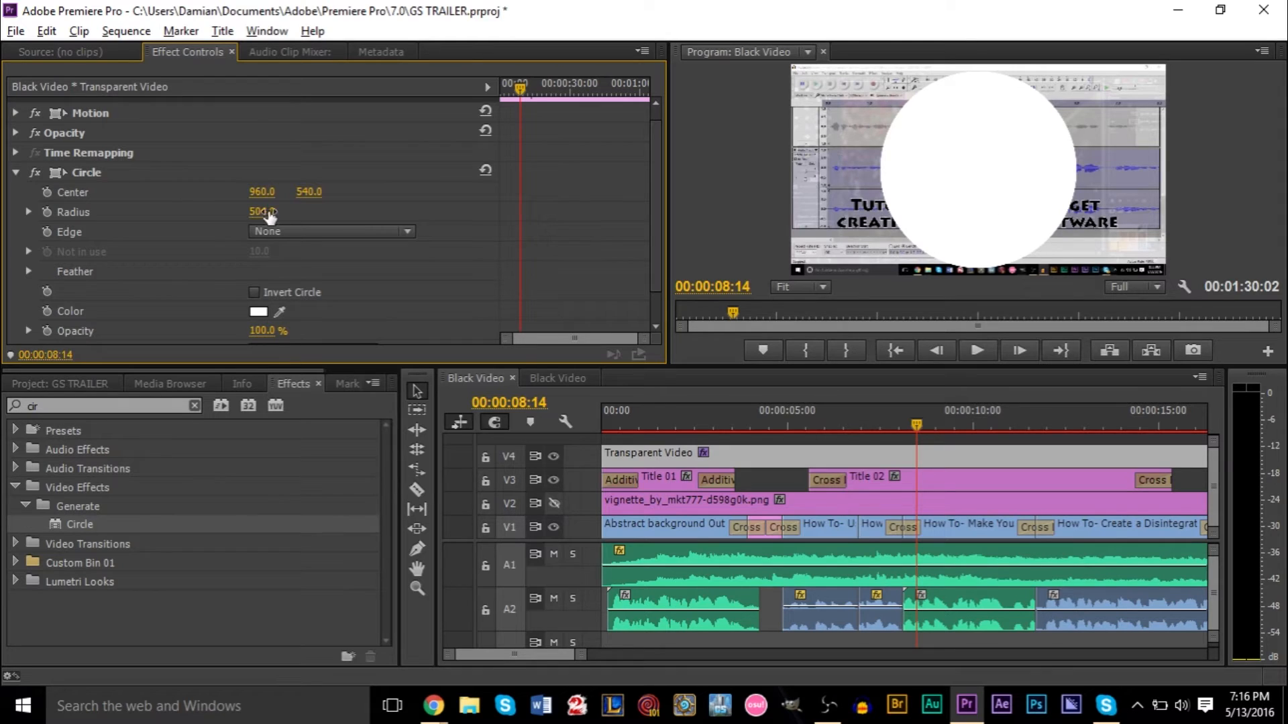
drag(261, 211, 265, 212)
scroll(203, 217, down, 2)
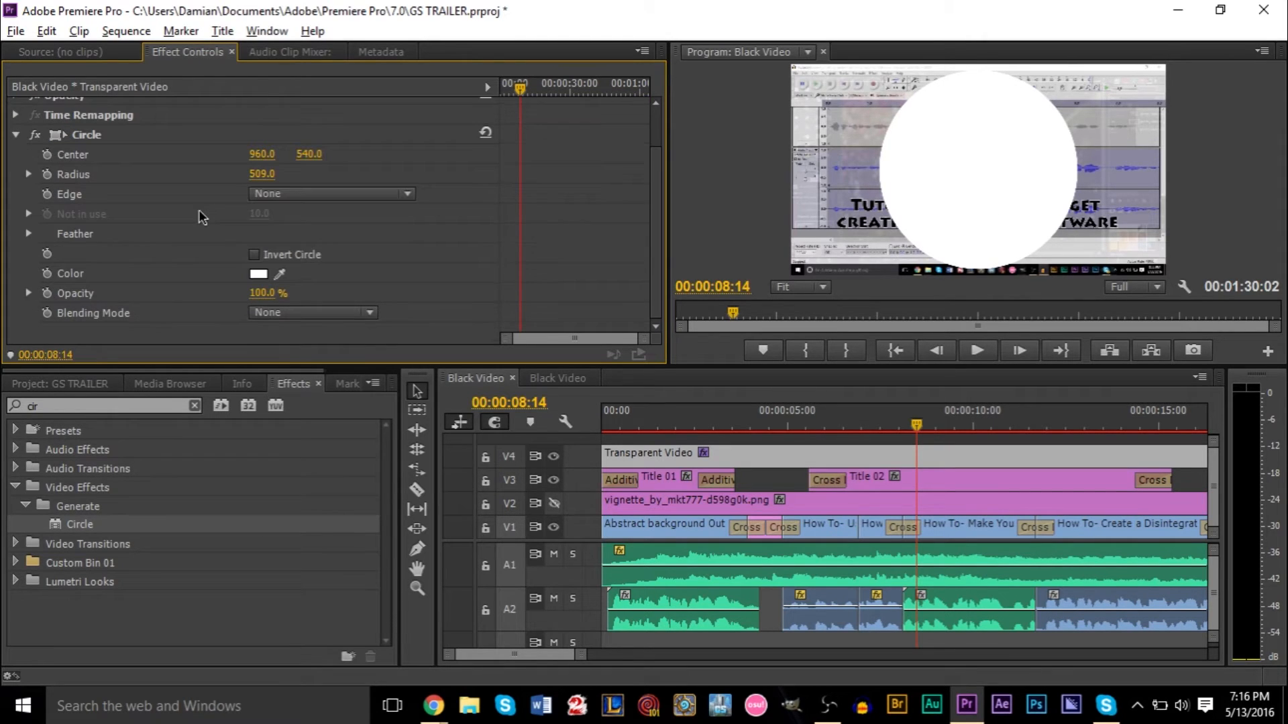
Invert the circle and set its color to black (000000).
click(254, 254)
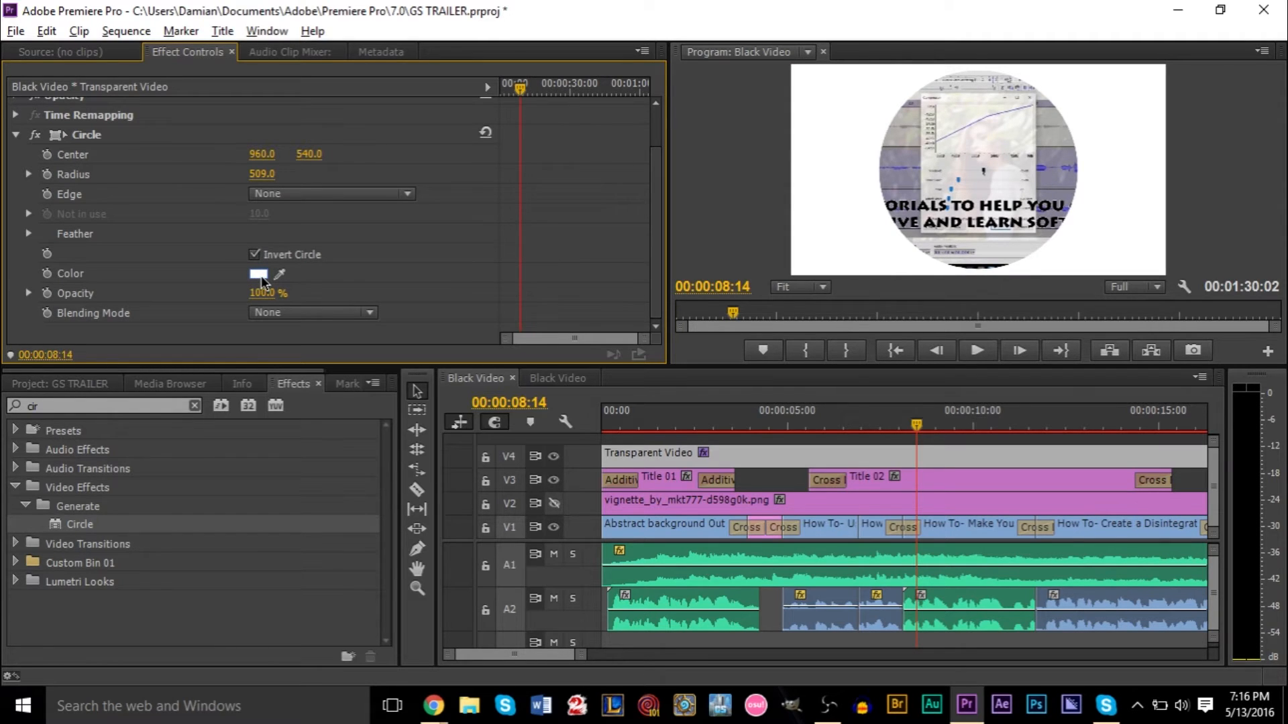
click(258, 274)
click(460, 290)
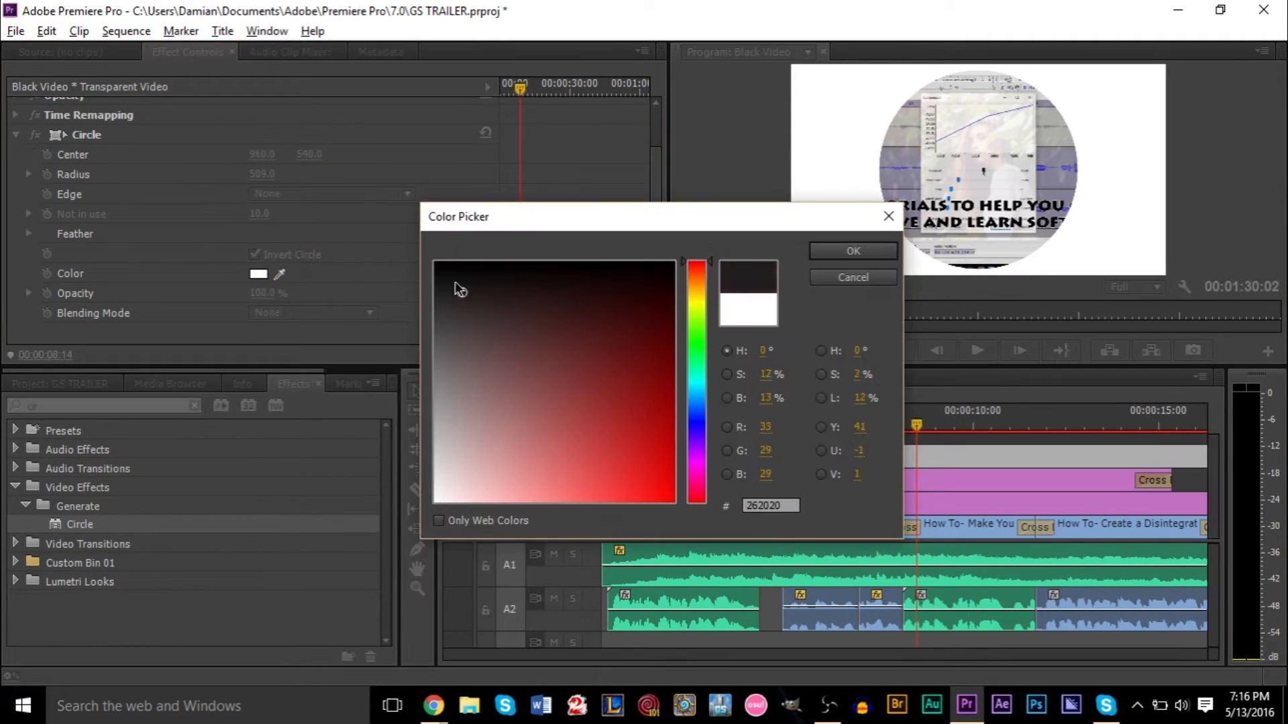
drag(460, 289, 395, 229)
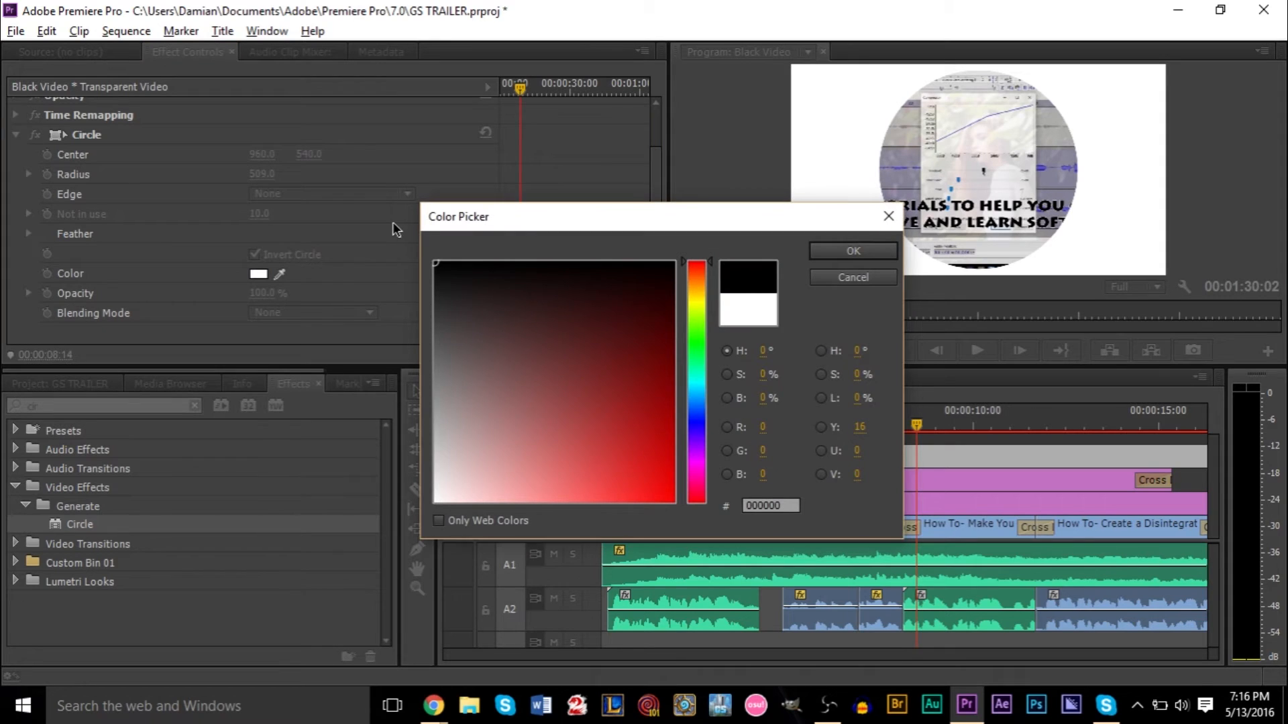
click(855, 257)
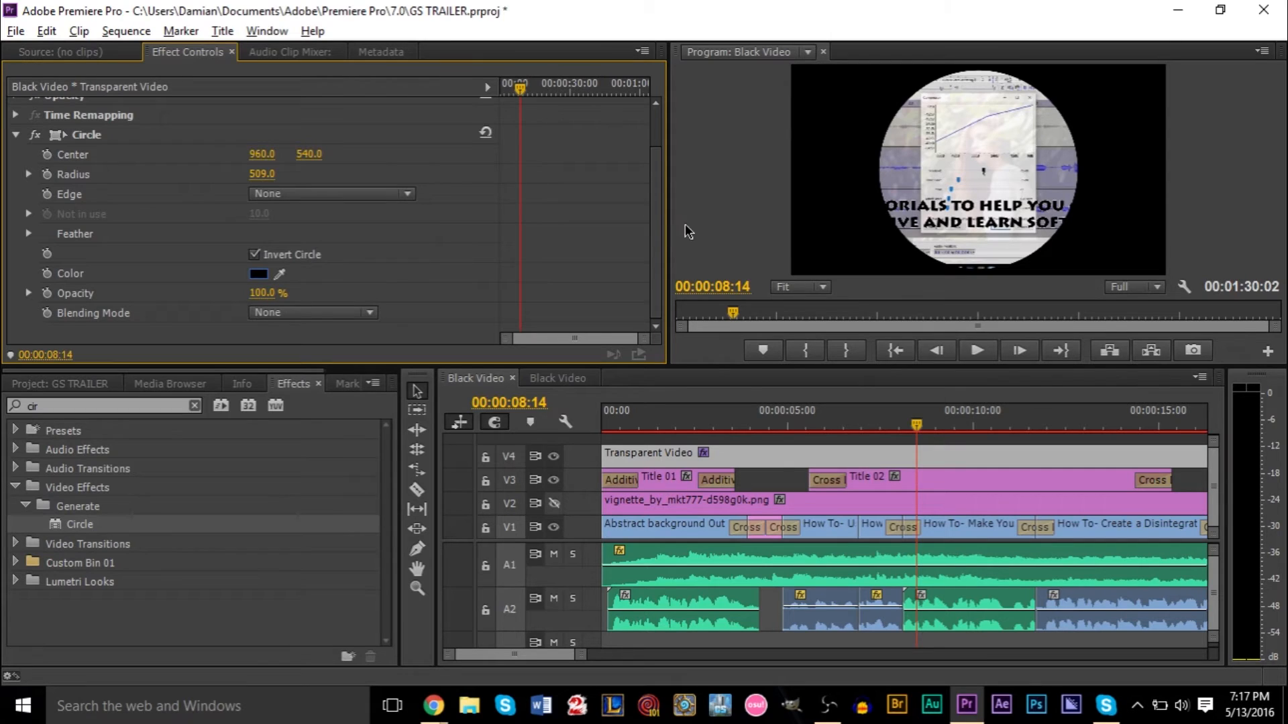
Collapse the Circle settings and turn off Uniform Scale in the Transparent Video's Motion settings.
scroll(116, 264, up, 2)
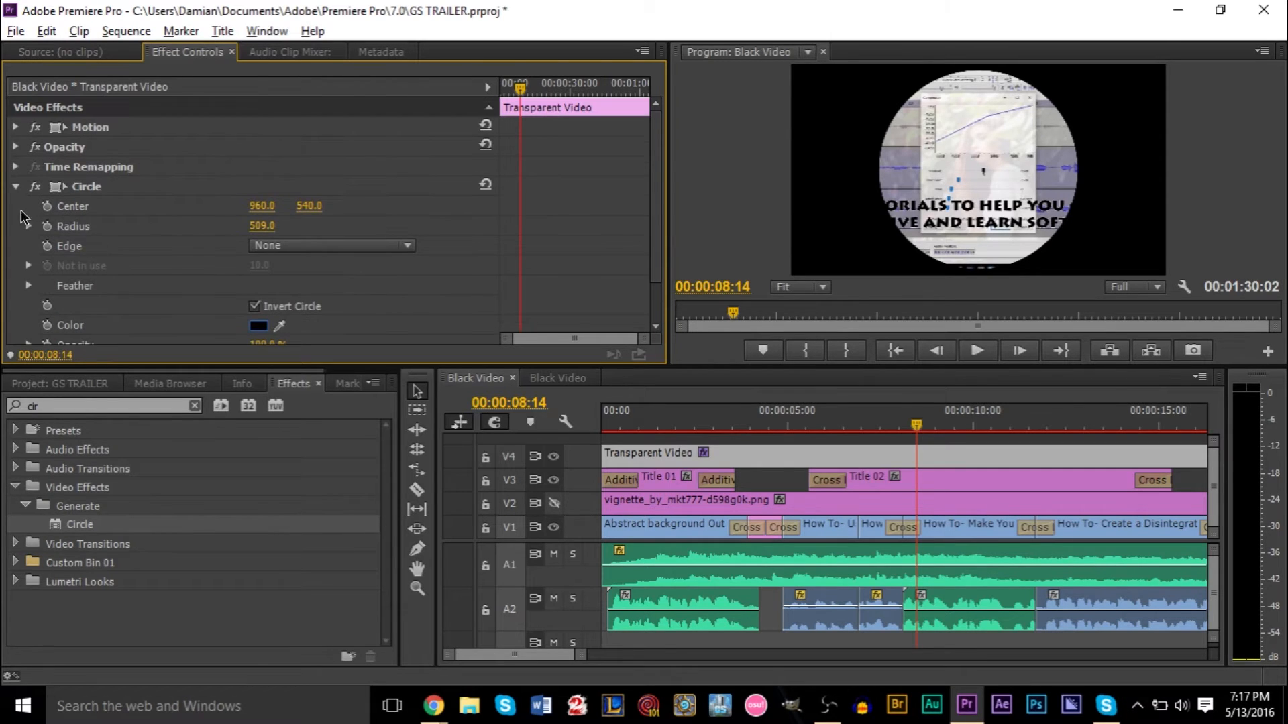
click(15, 187)
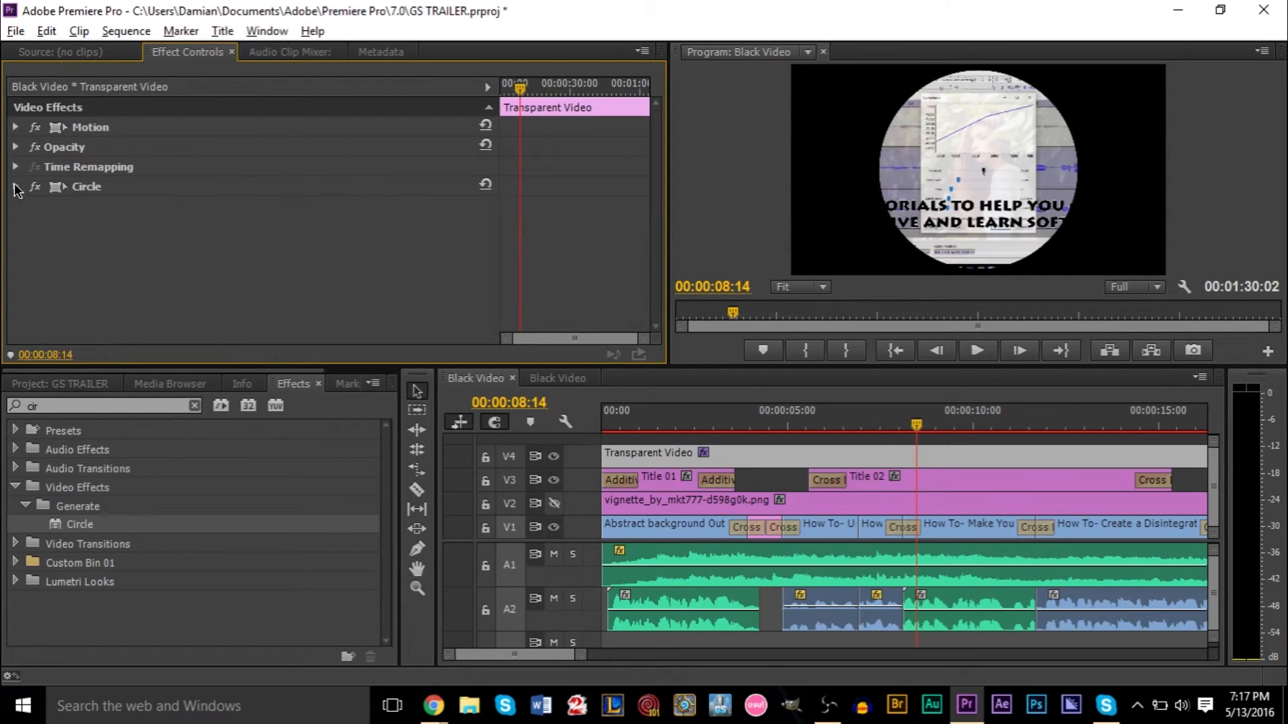
click(15, 126)
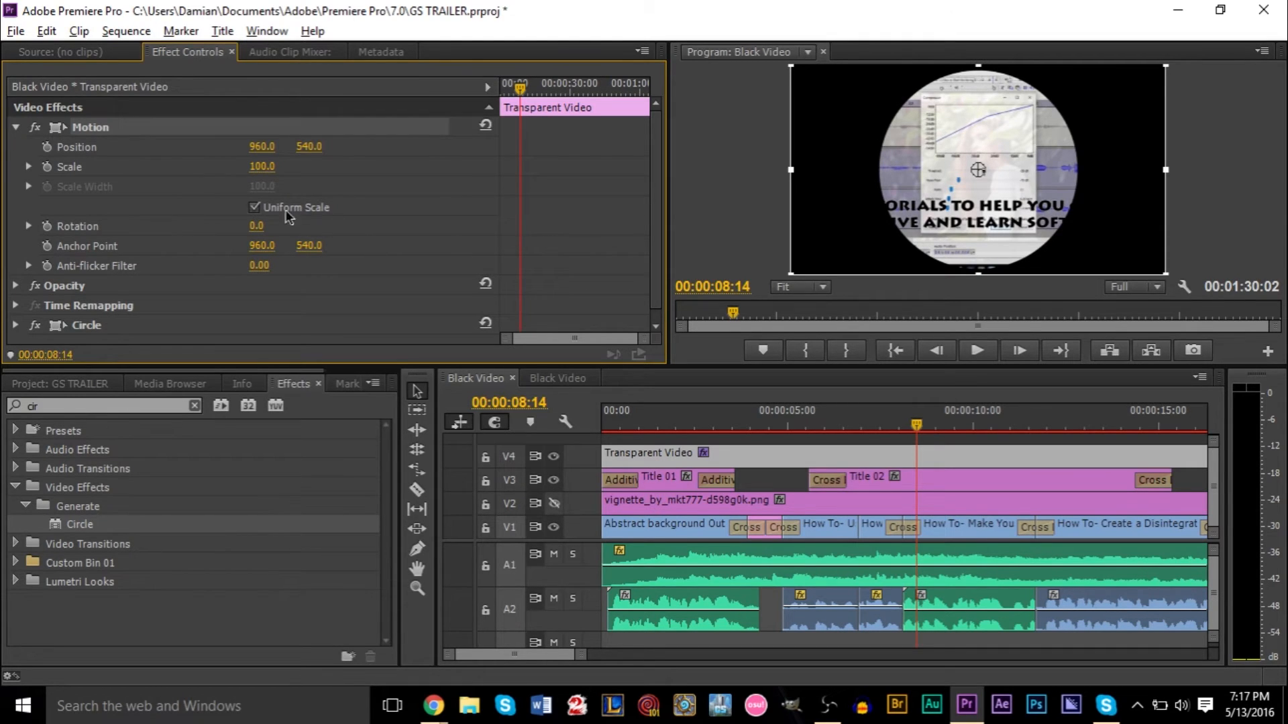
click(253, 208)
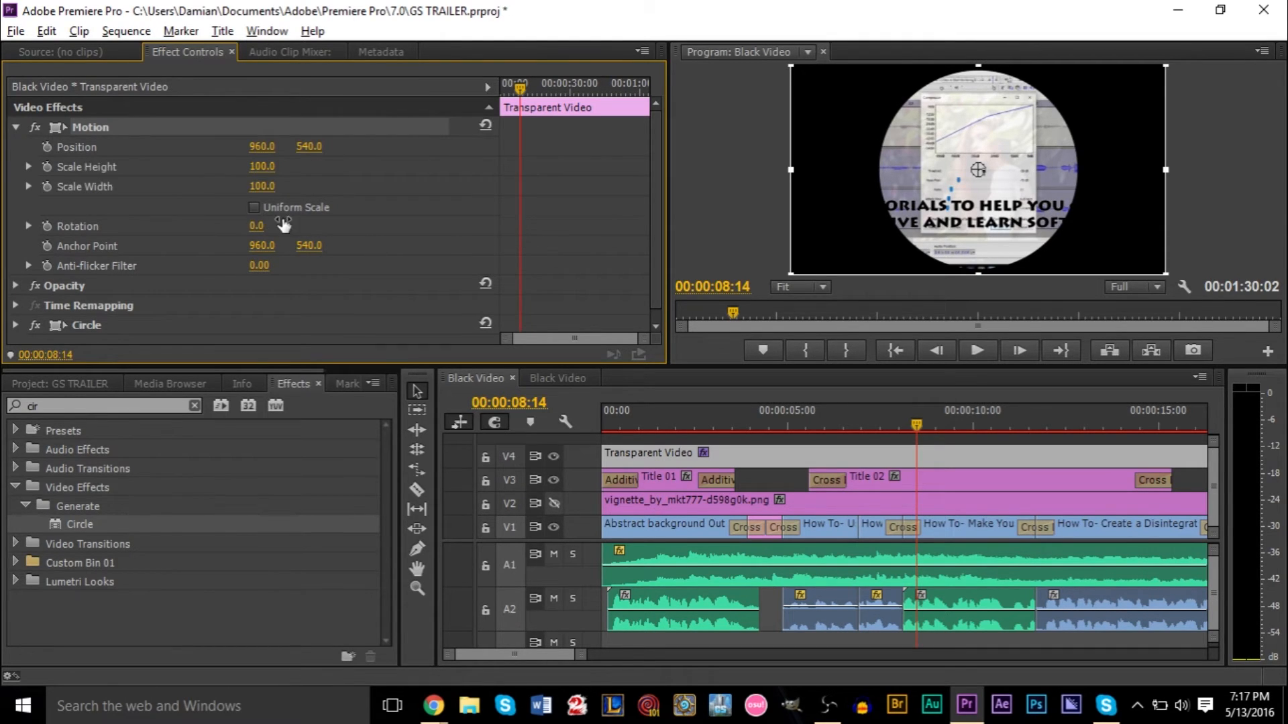
Stretch the Transparent Video clip into an oval by setting its Scale Width to 176 and Scale Height to 102.
click(722, 156)
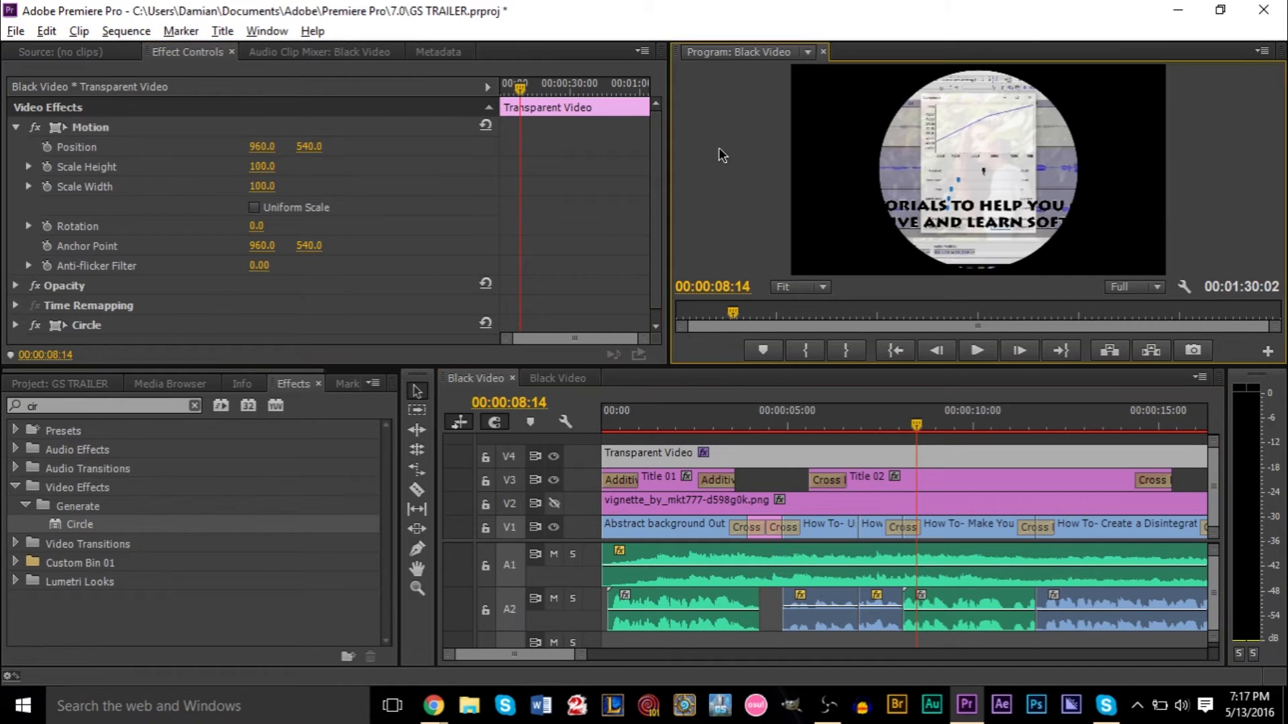
click(738, 457)
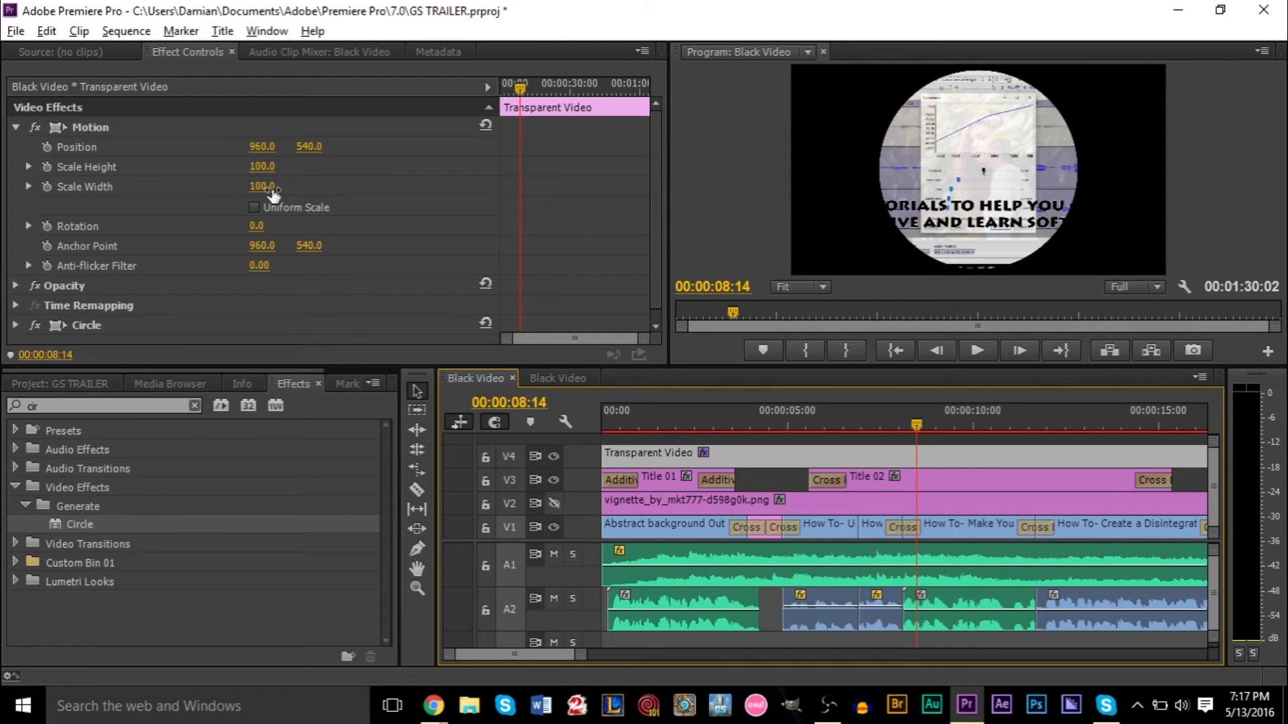
drag(273, 194, 323, 193)
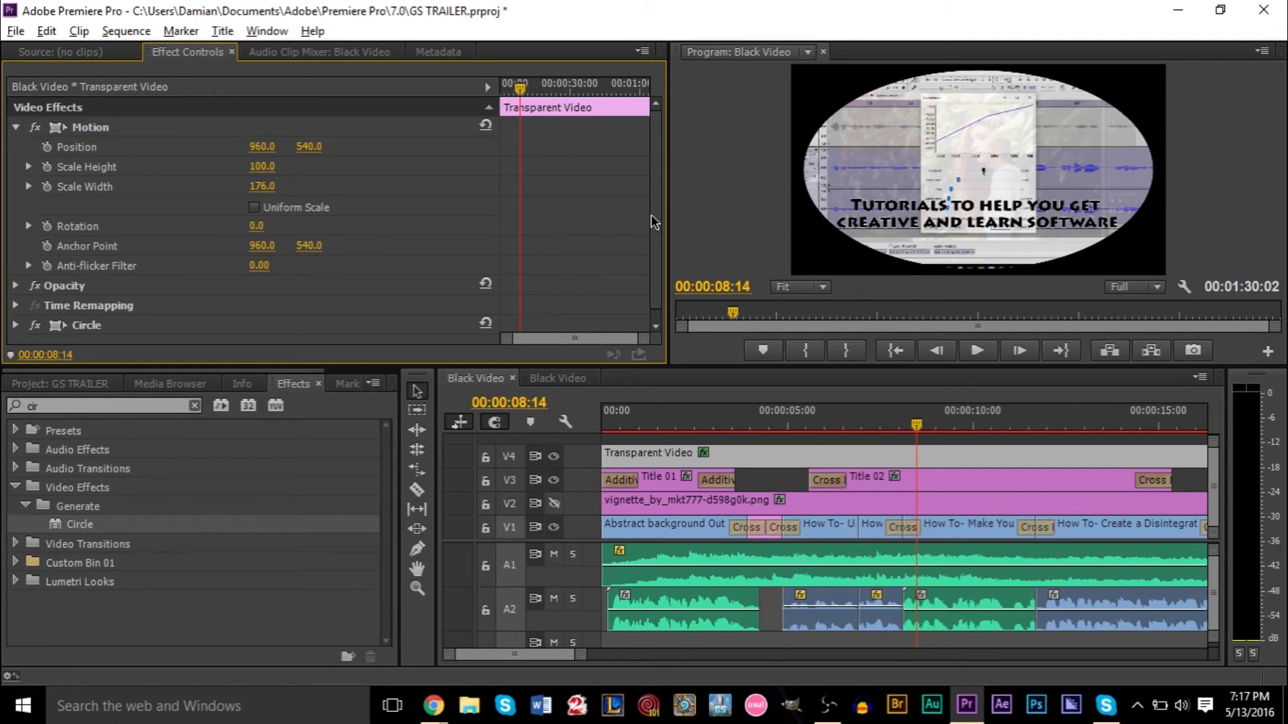
drag(265, 167, 266, 167)
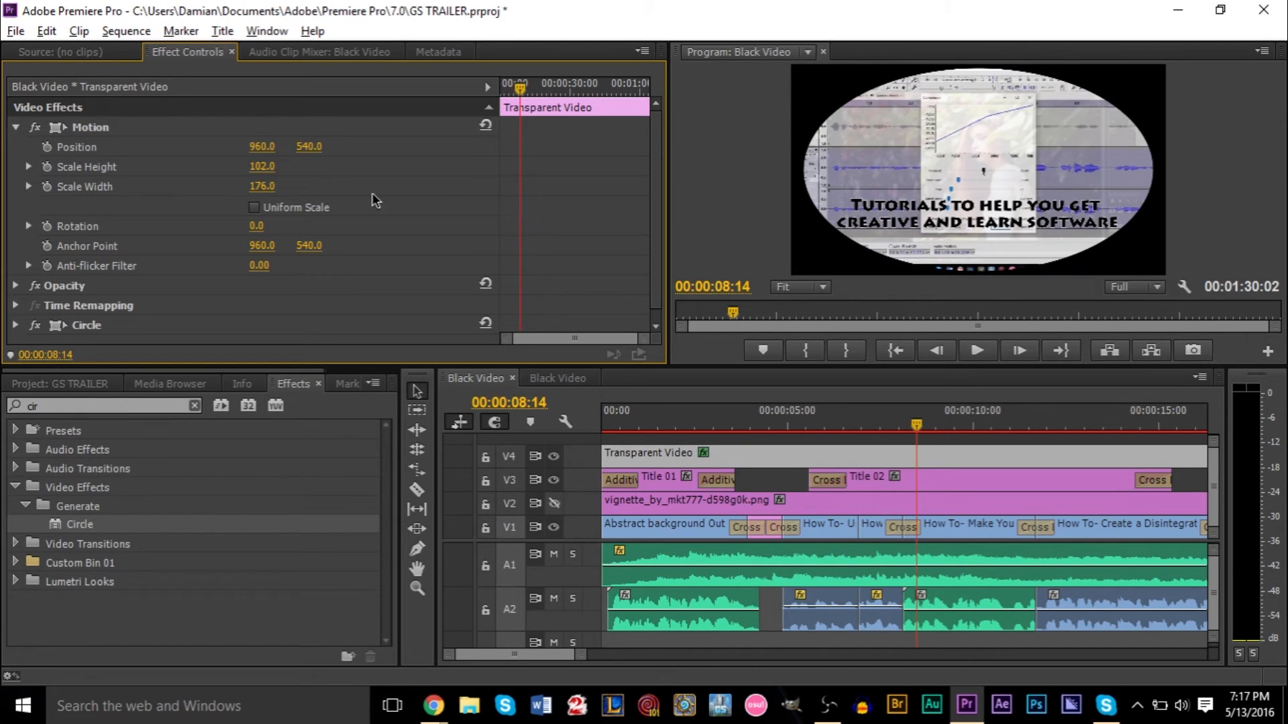
Soften the Circle effect with a Feather Outer Edge of 176 and set its radius to 528.
scroll(376, 200, down, 1)
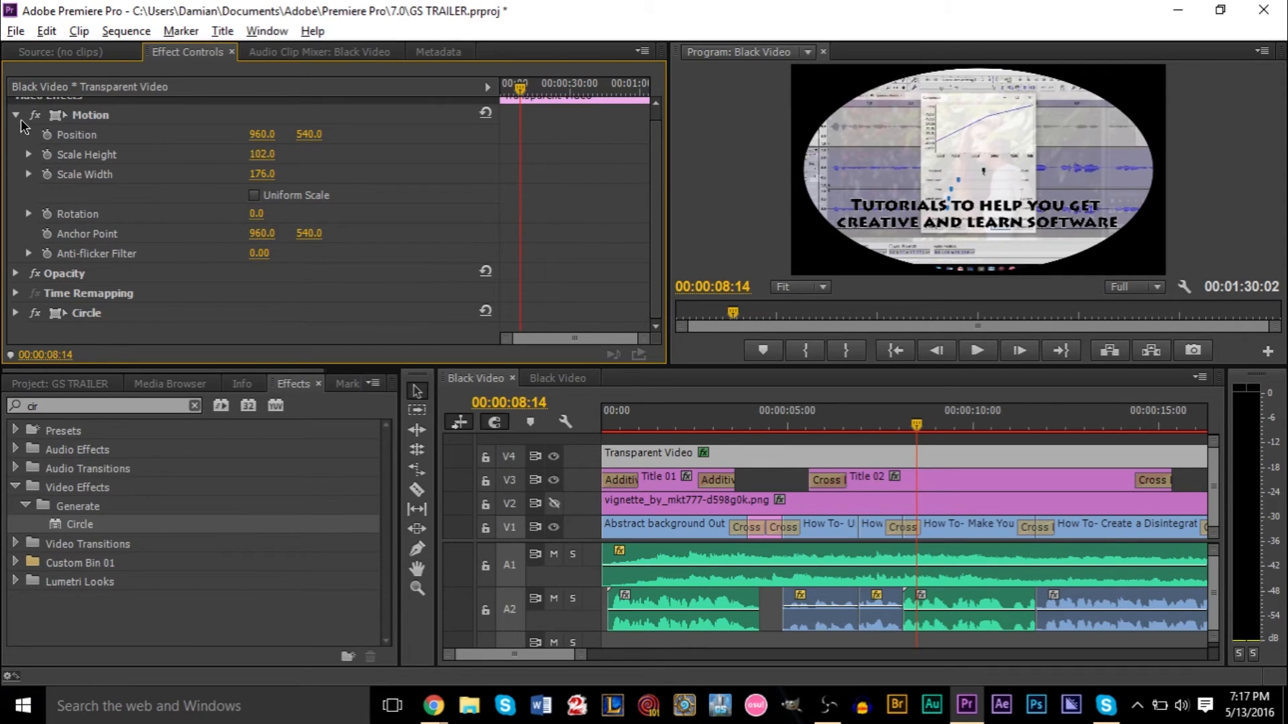
click(17, 118)
click(16, 187)
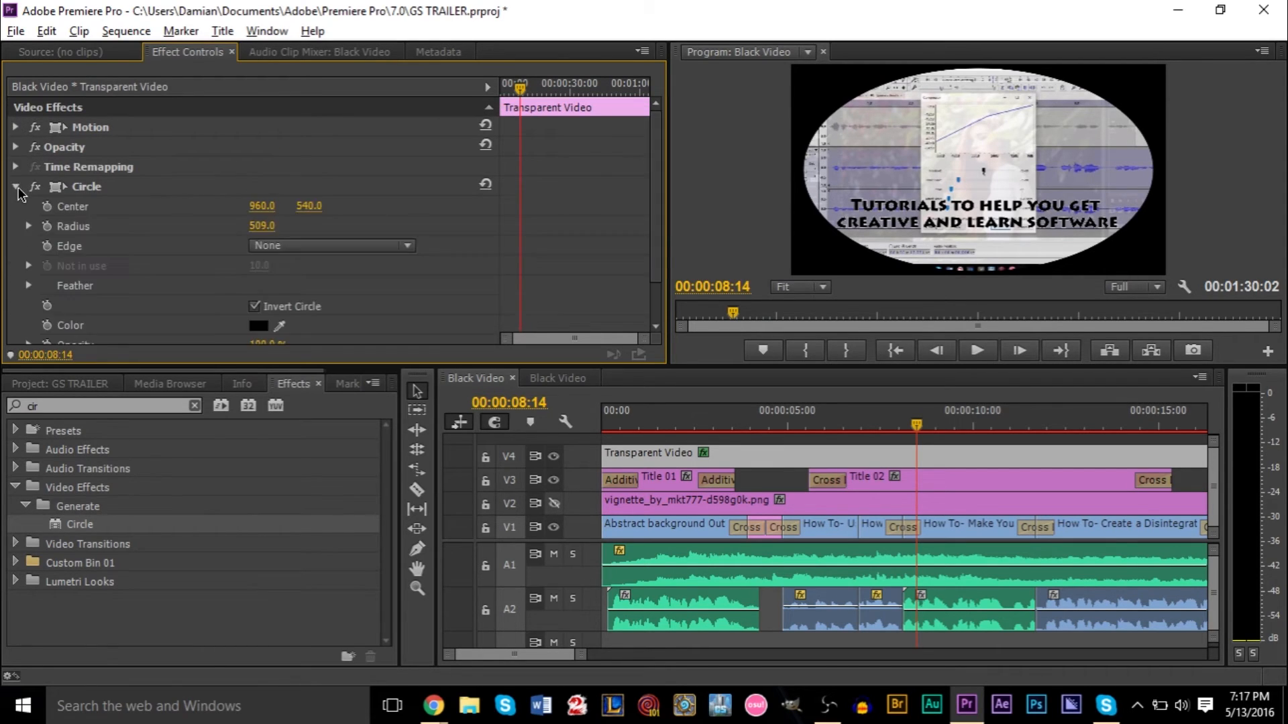
scroll(121, 254, down, 2)
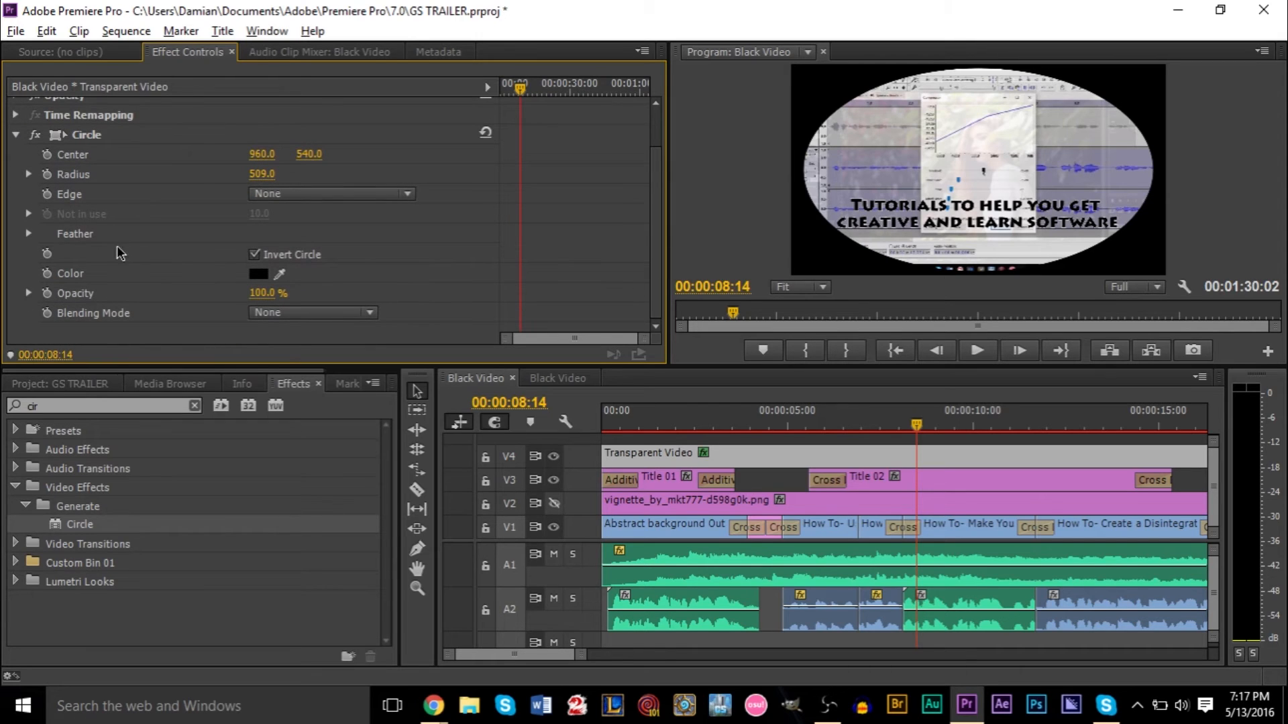
click(28, 233)
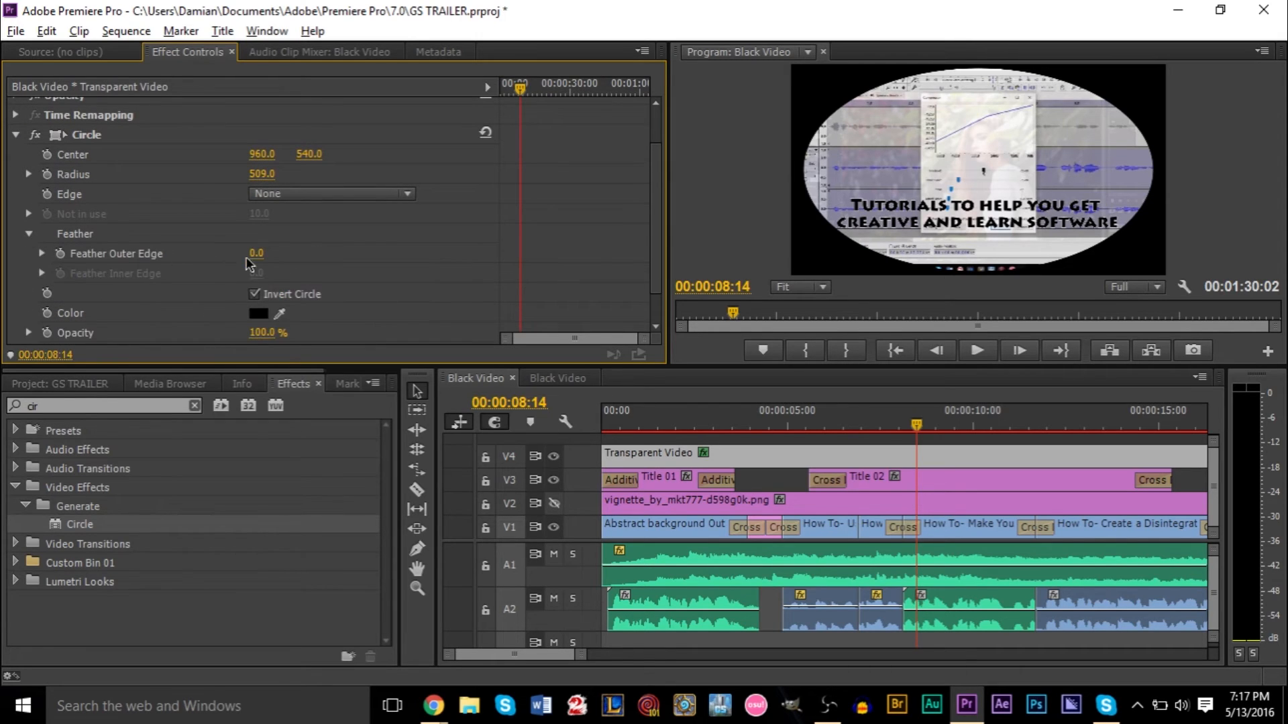
drag(256, 253, 372, 253)
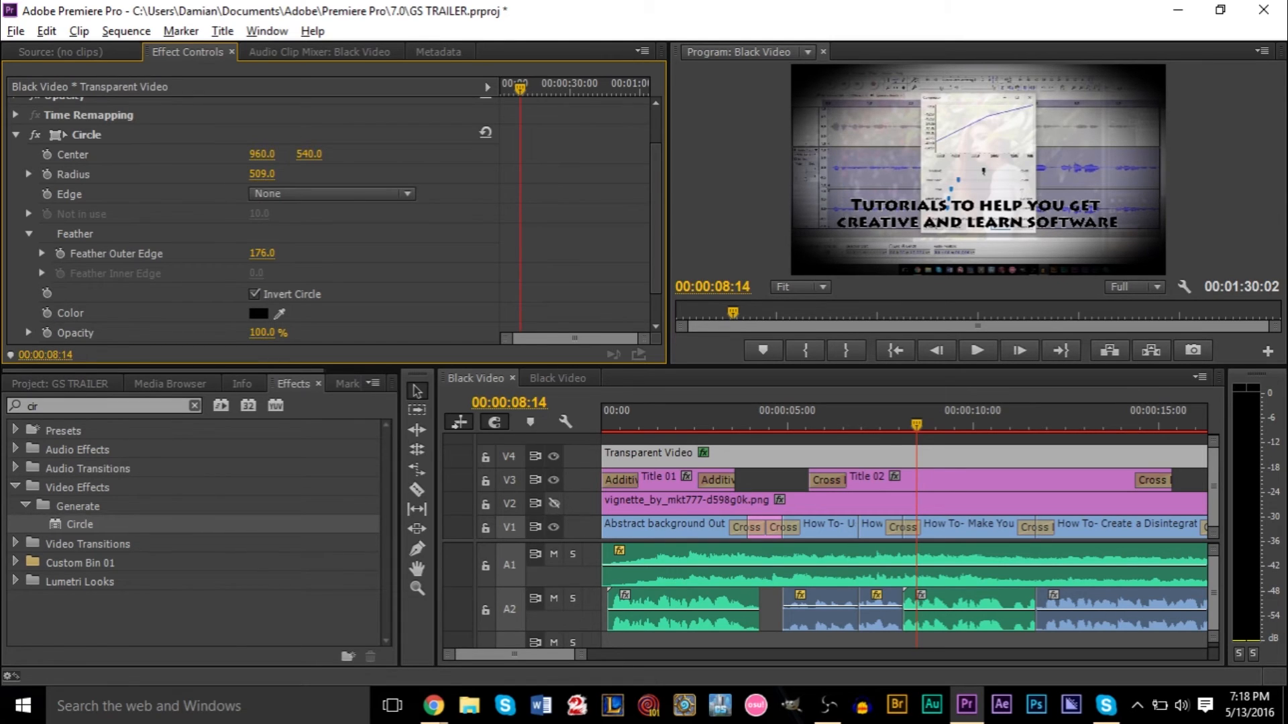
click(268, 253)
click(369, 253)
scroll(255, 208, up, 2)
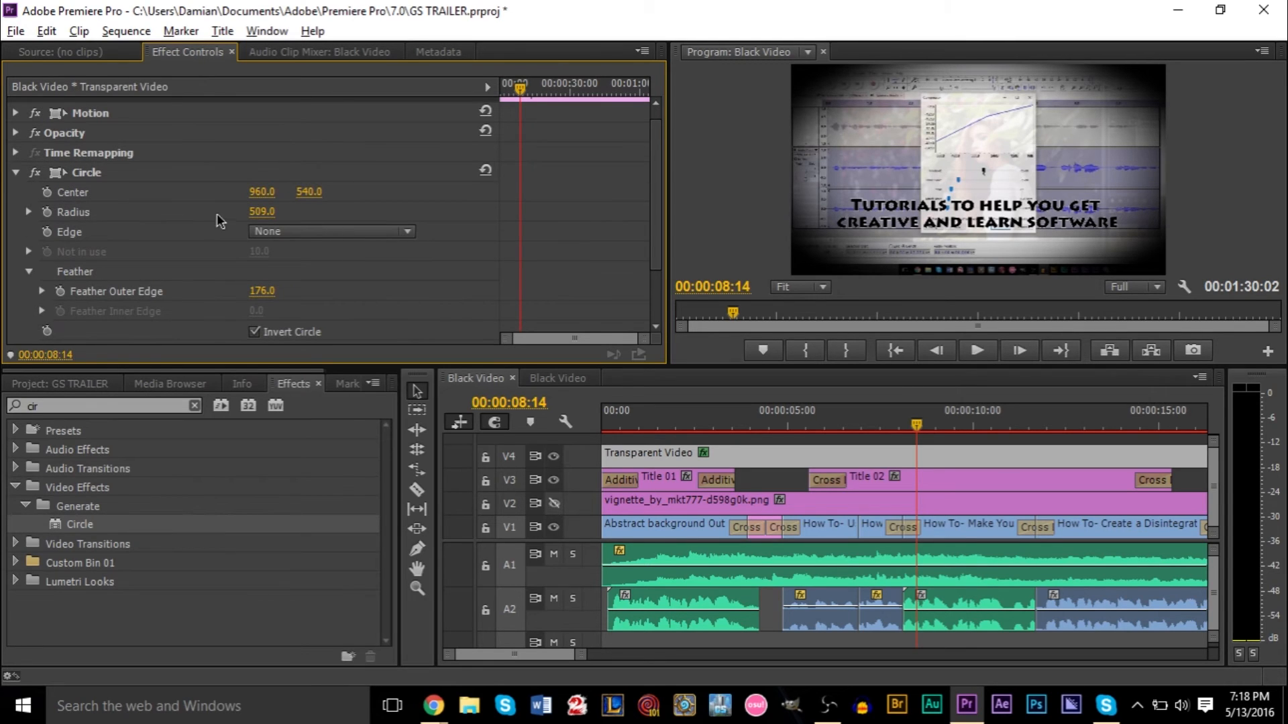
mouse_move(267, 218)
mouse_down()
mouse_move(218, 217)
mouse_move(274, 218)
mouse_up()
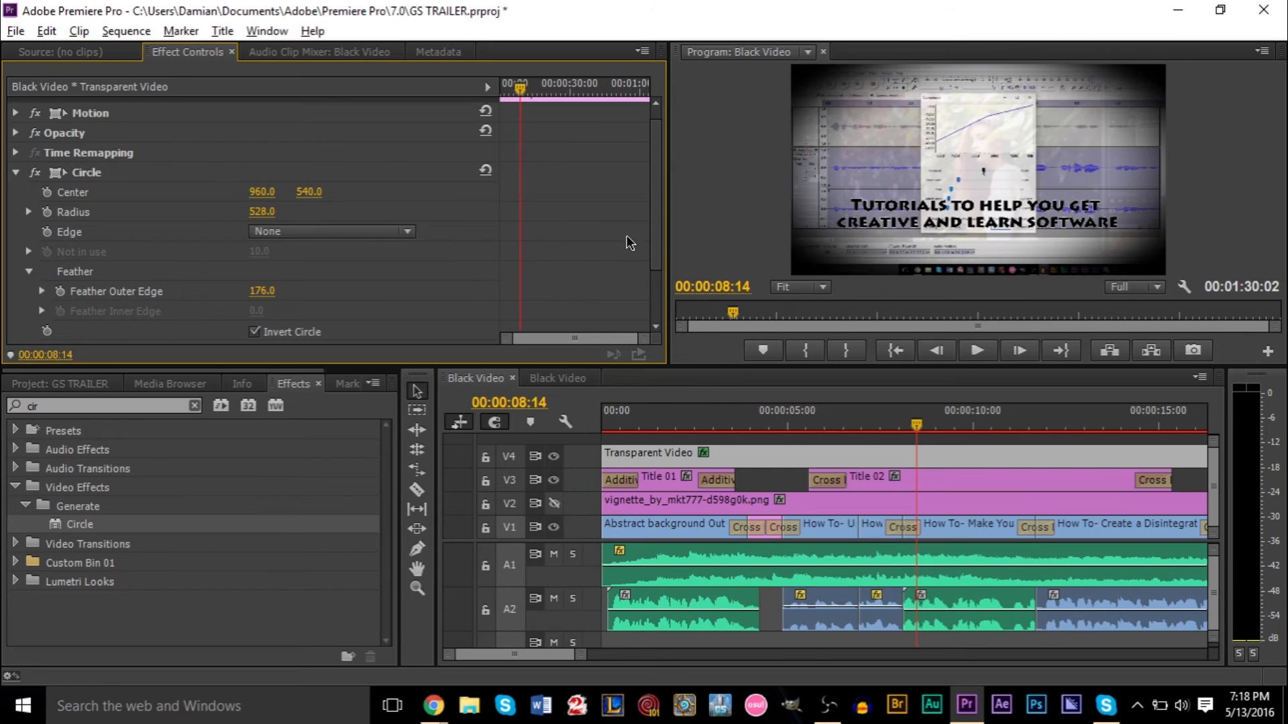
Preview the vignette in full screen, then return to the workspace and move the playhead to 00:00:09:01.
click(722, 215)
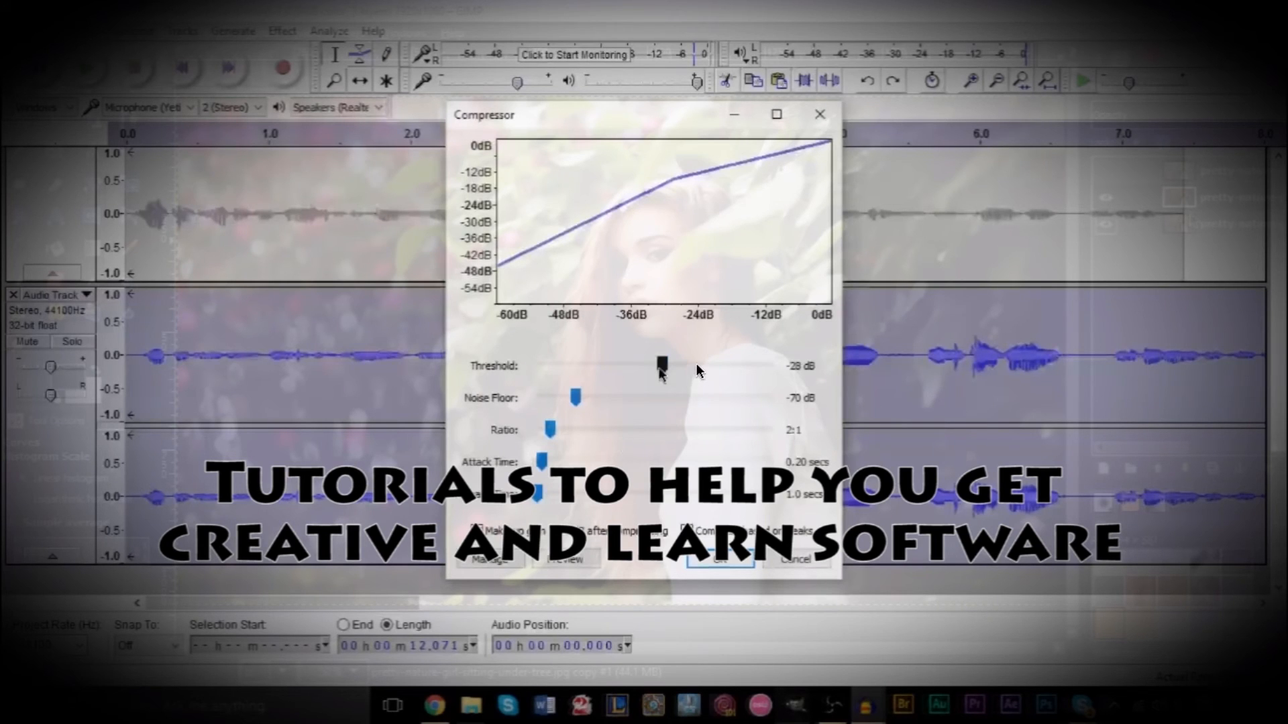
key(Escape)
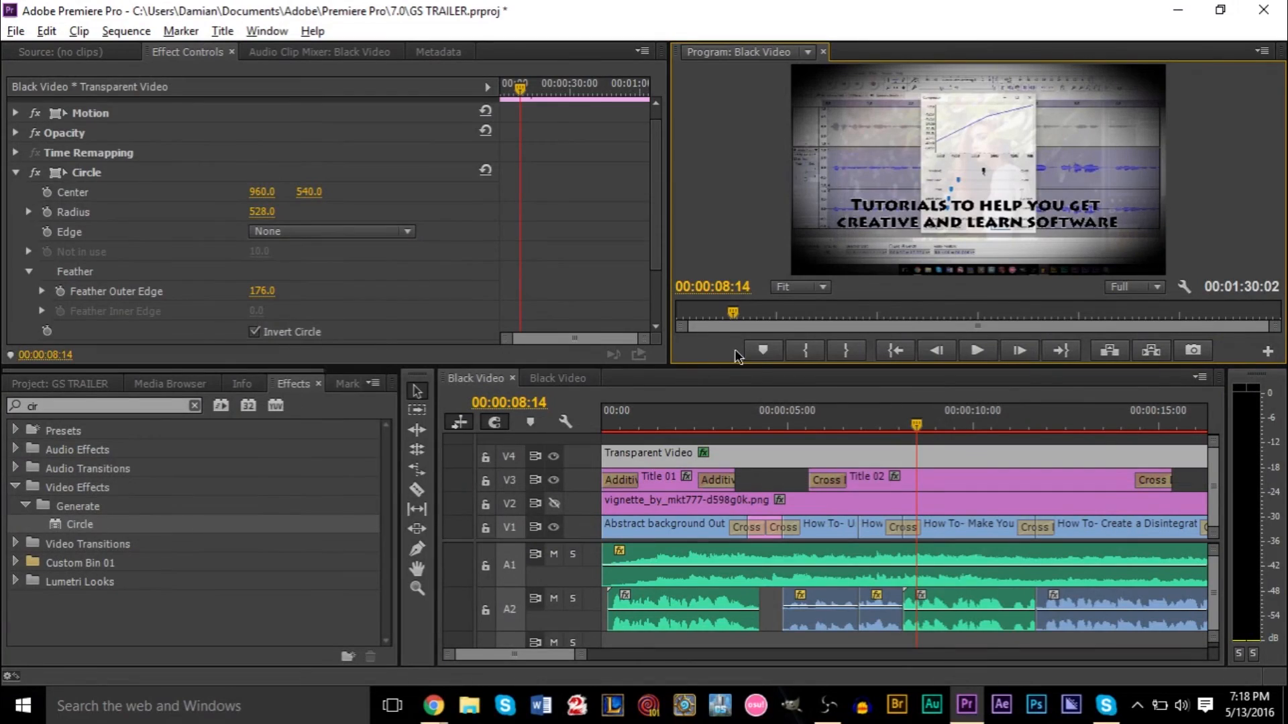
click(937, 426)
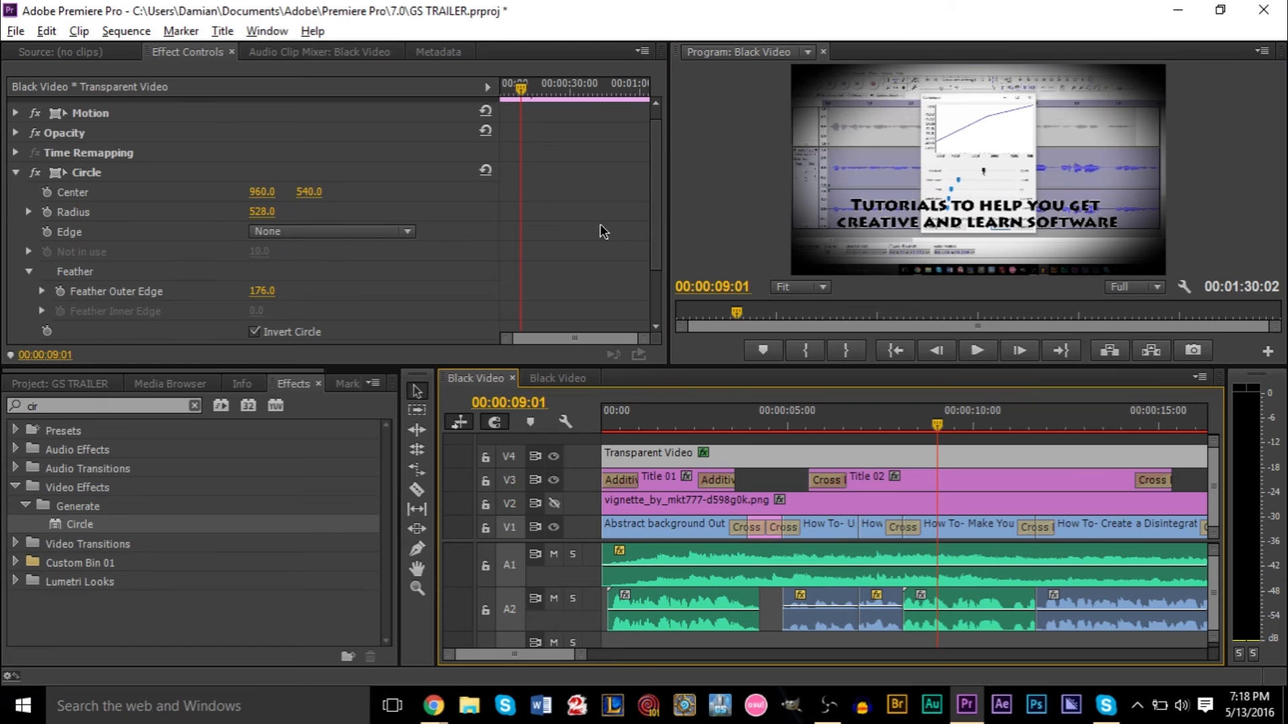
scroll(603, 231, up, 1)
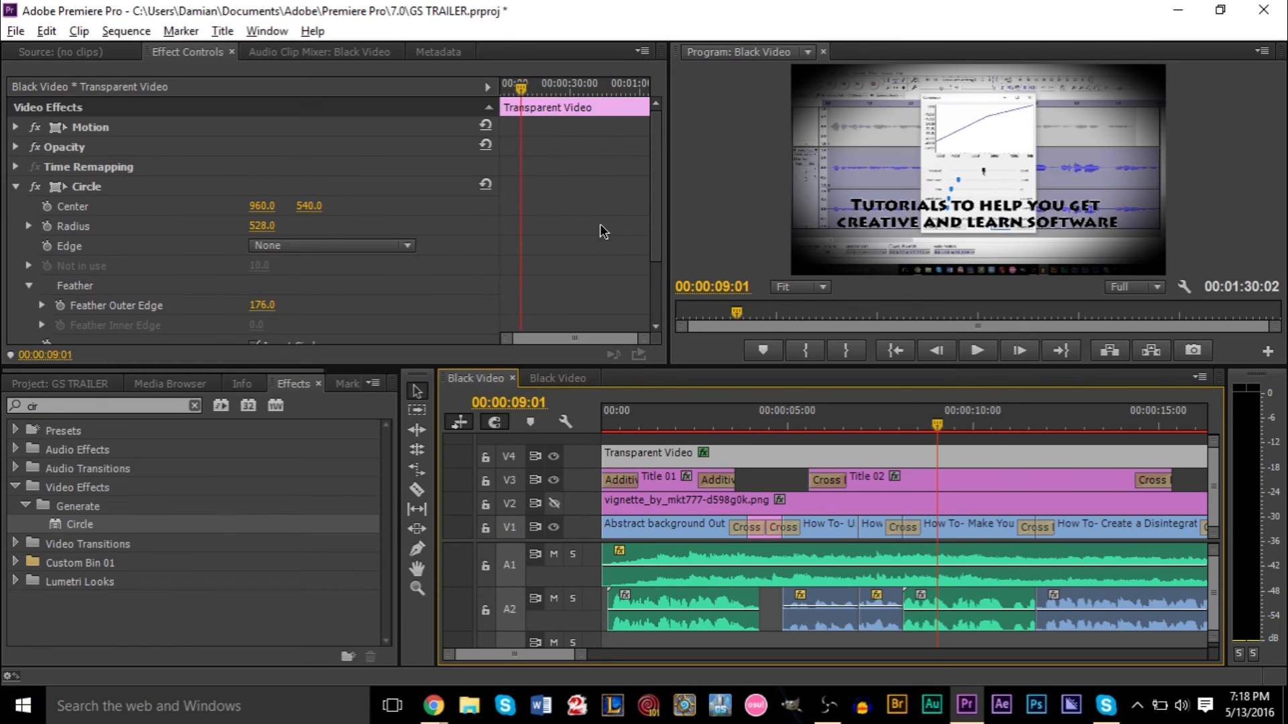